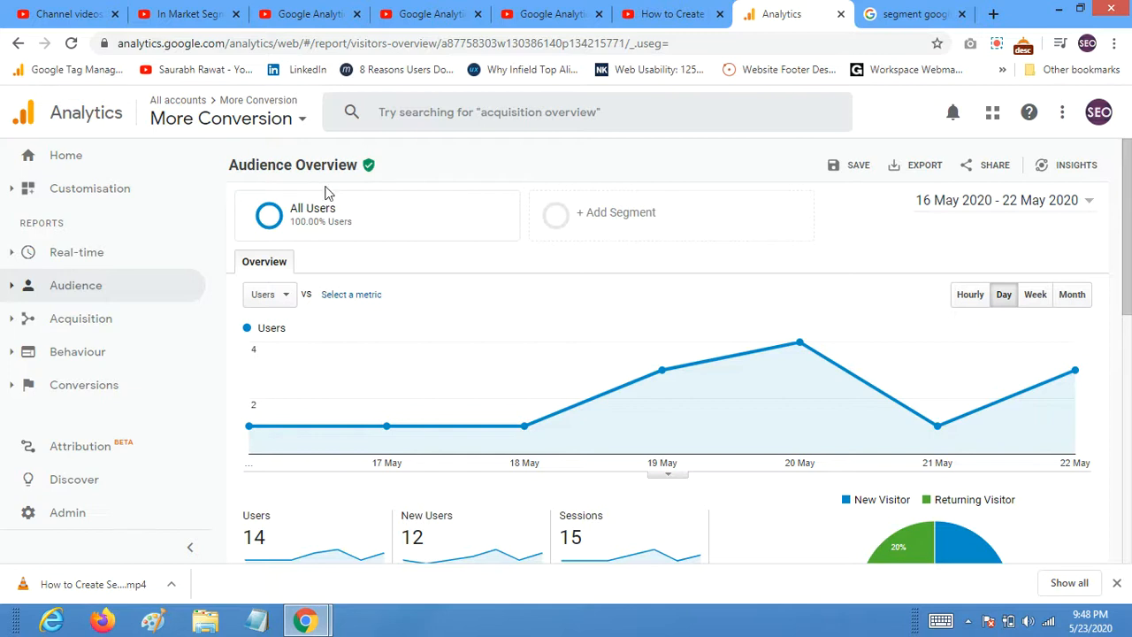
Step: Start a new audience segment and name it US Traffic
mouse_move(349, 217)
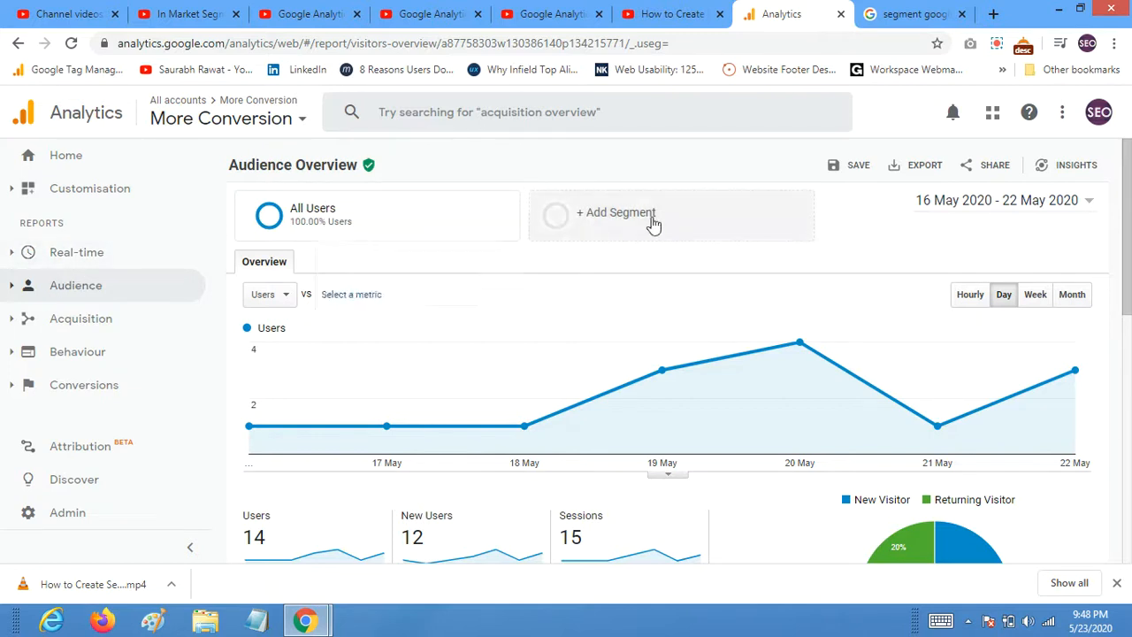
click(385, 225)
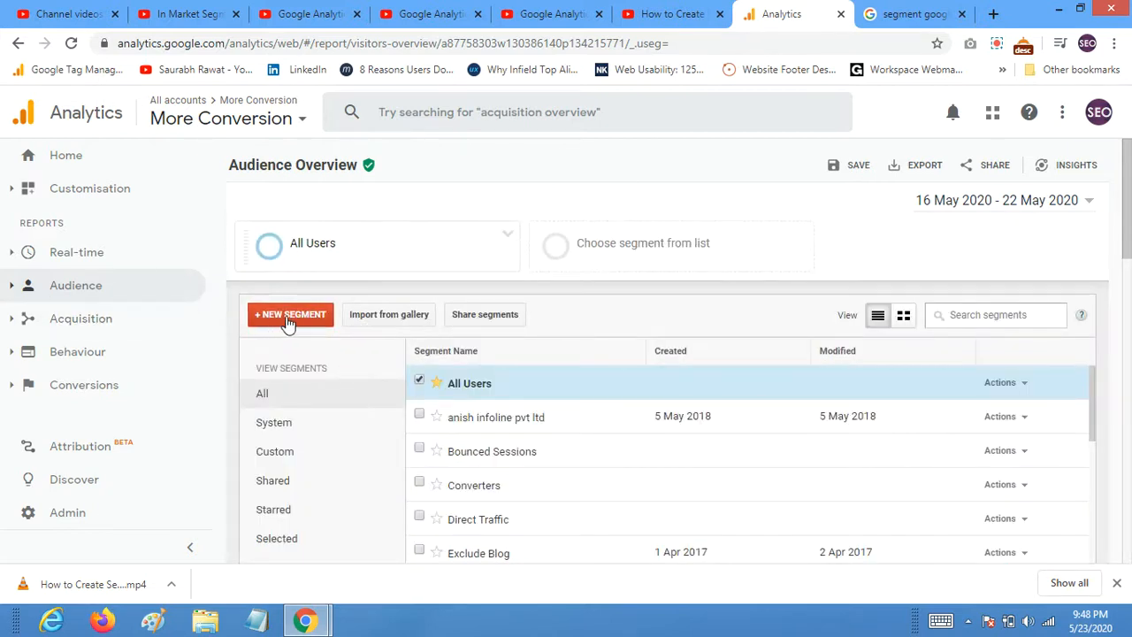
click(283, 318)
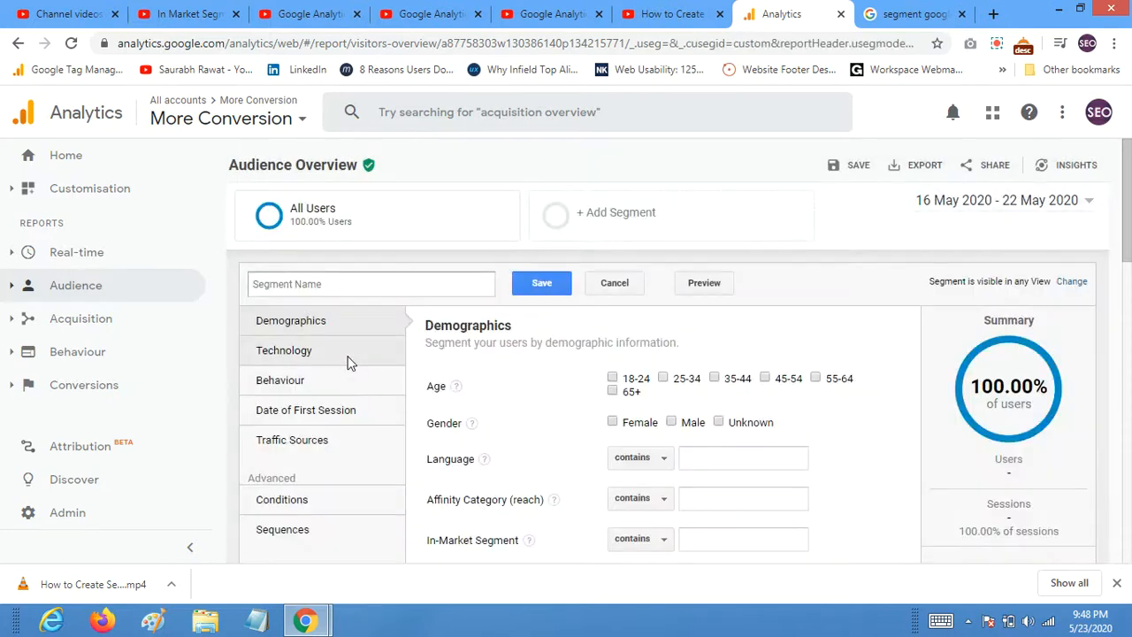
click(326, 284)
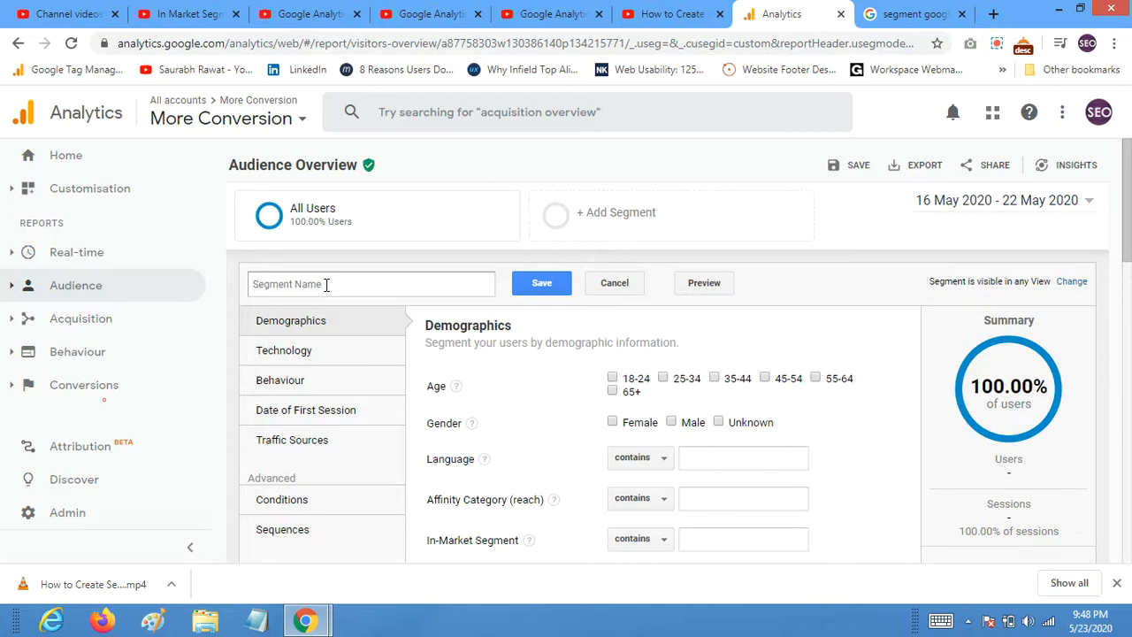
text(US Traffic)
Step: Add an advanced condition to the segment that includes sessions whose Country contains United States
click(281, 512)
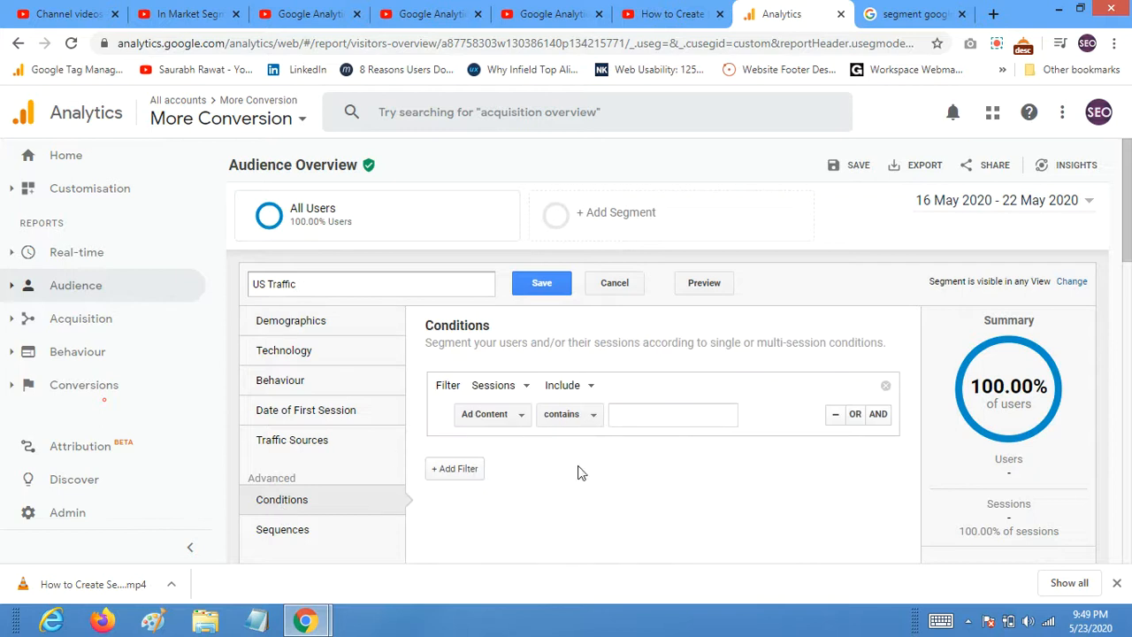
click(512, 389)
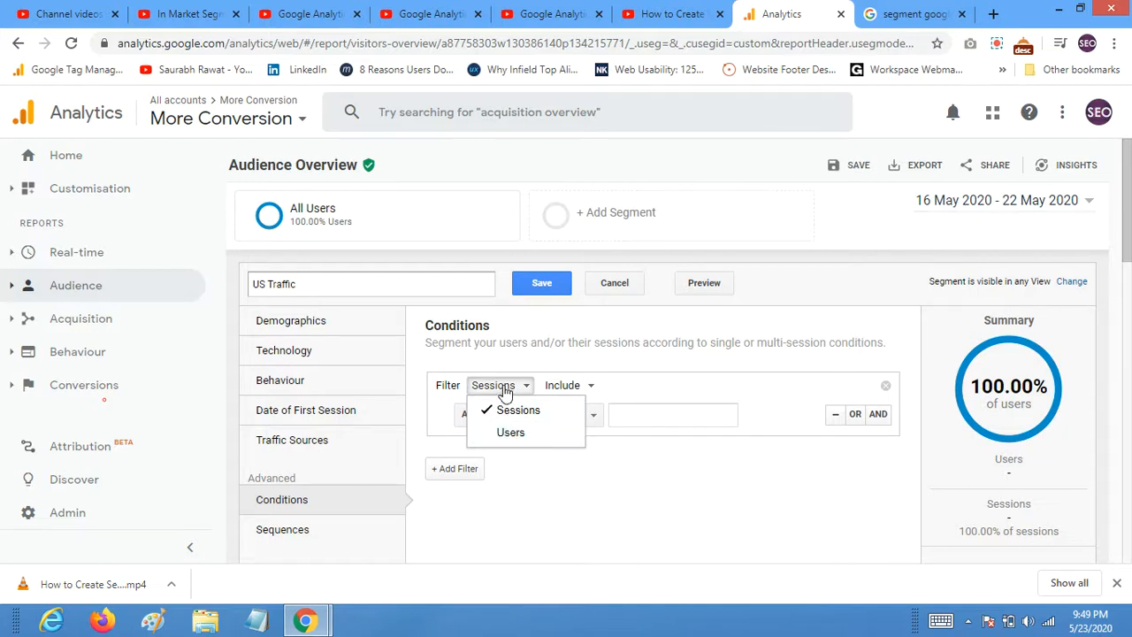
click(640, 368)
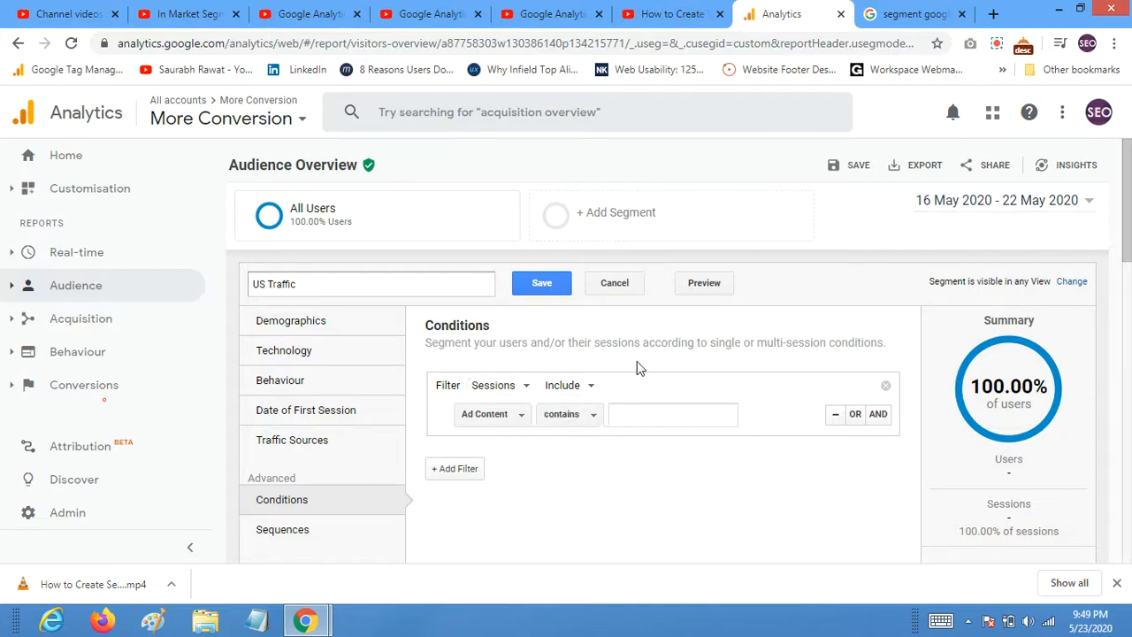
click(564, 386)
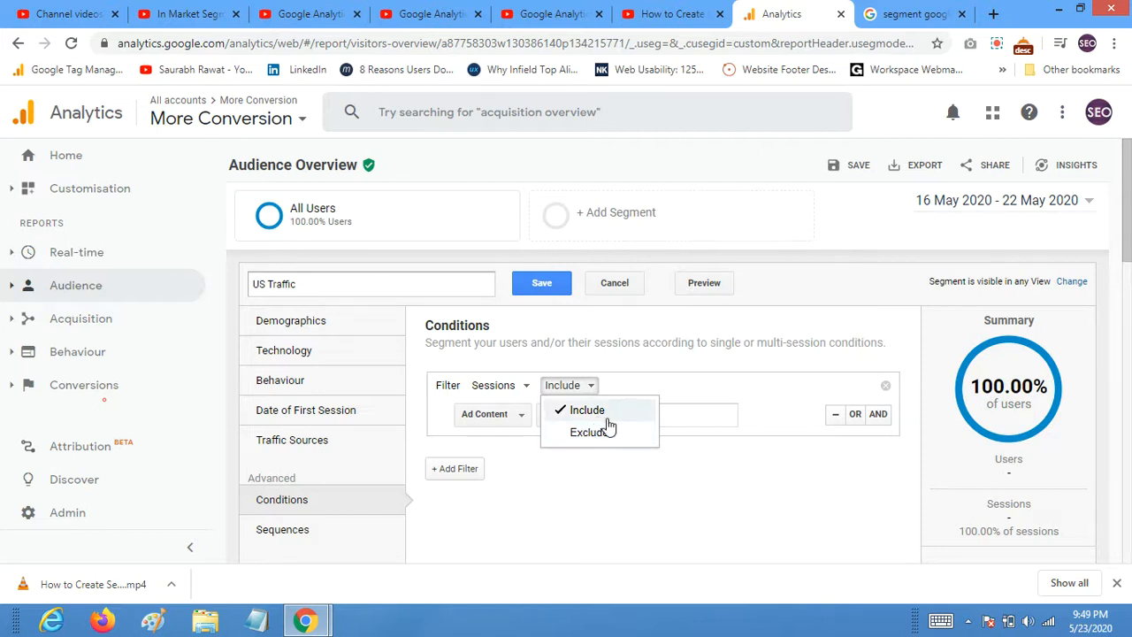
click(726, 490)
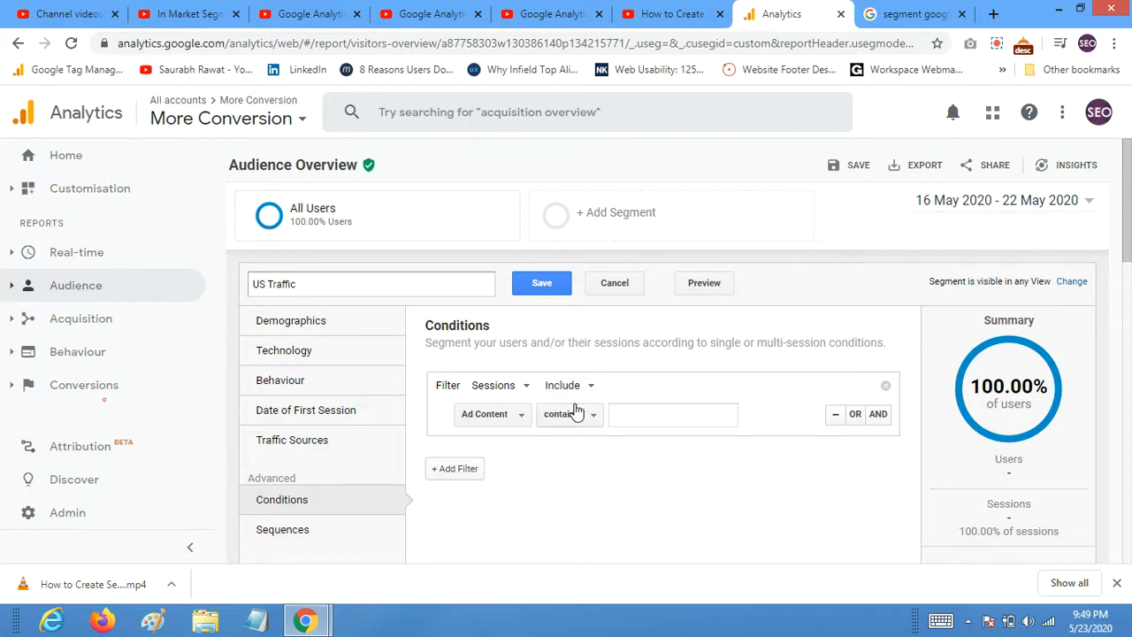
click(496, 416)
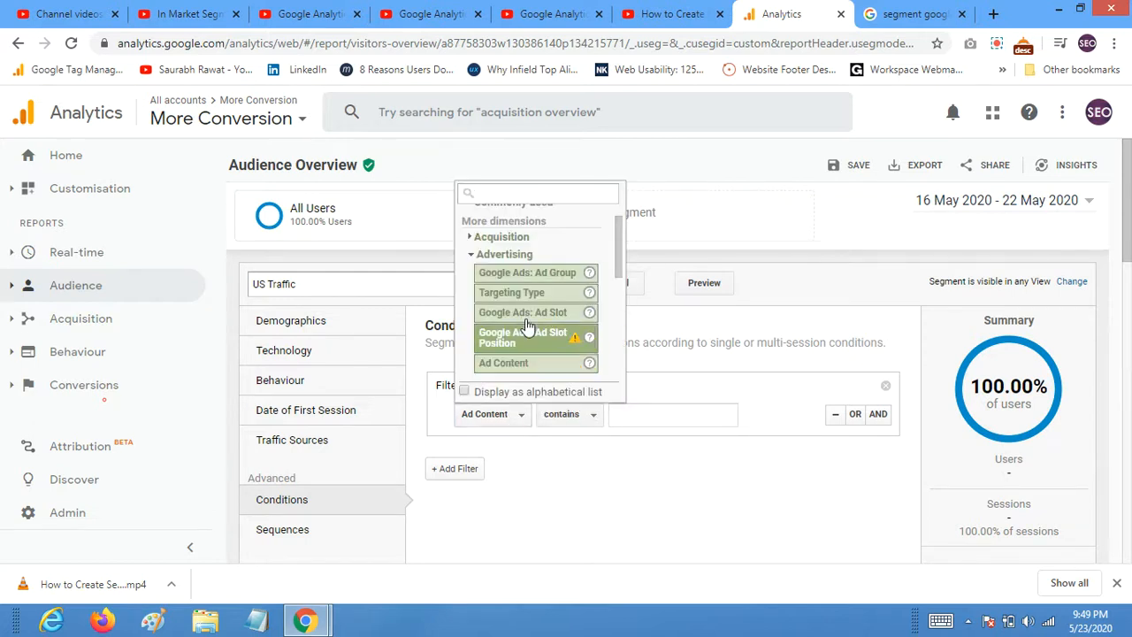
text(cou)
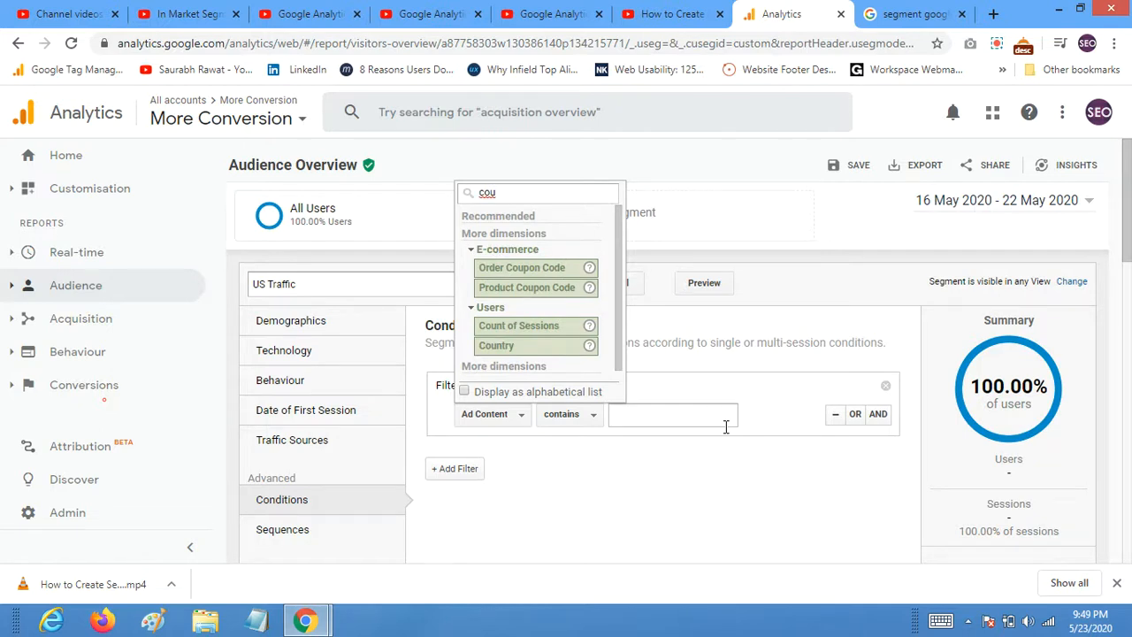
click(497, 346)
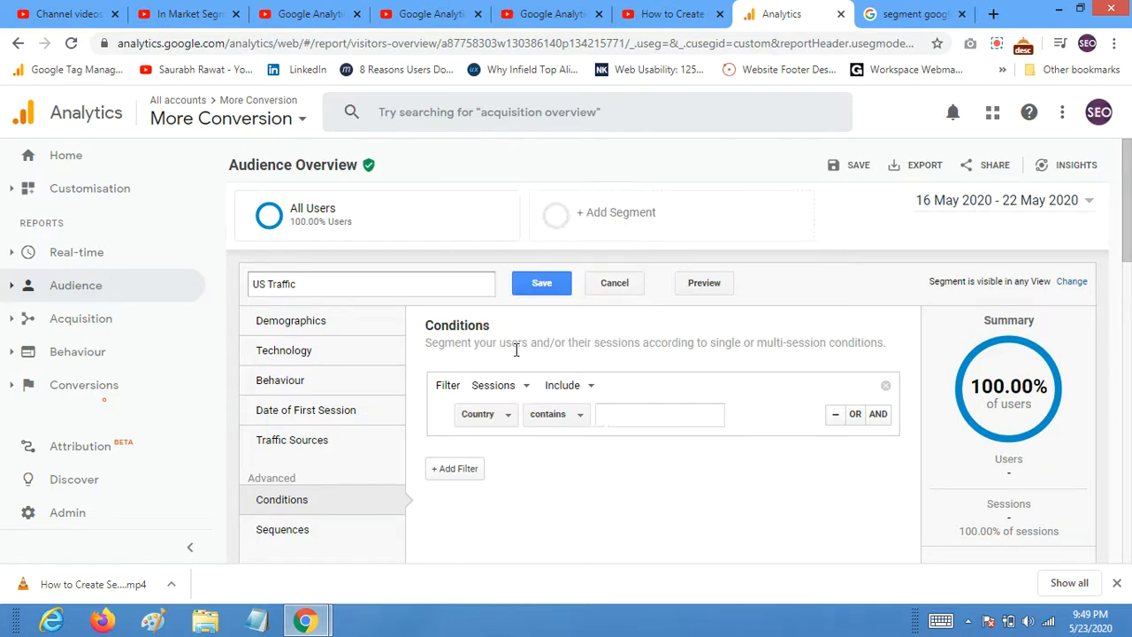
click(621, 418)
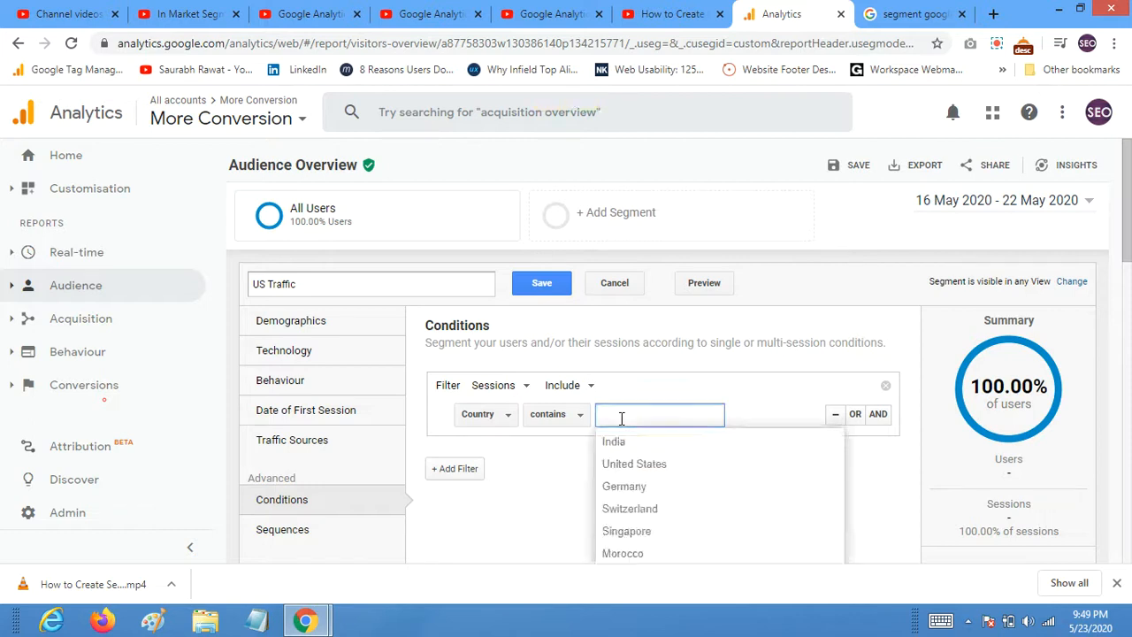
click(636, 464)
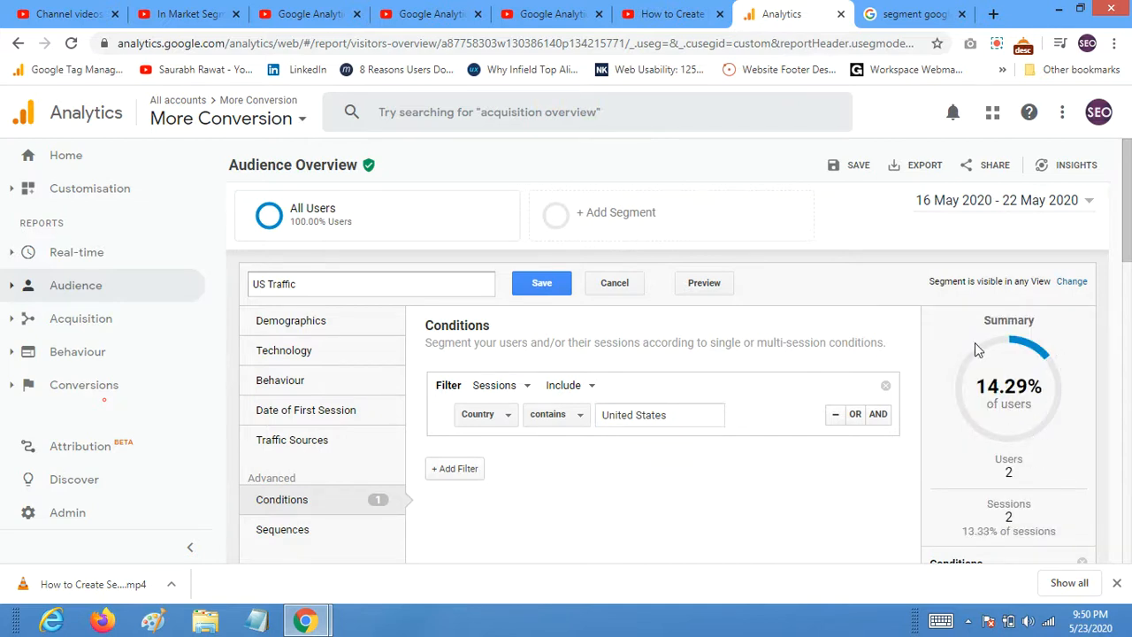
Step: Examine the segment summary for the share of users and sessions that match the country condition
double_click(1016, 403)
scroll(981, 412, down, 1)
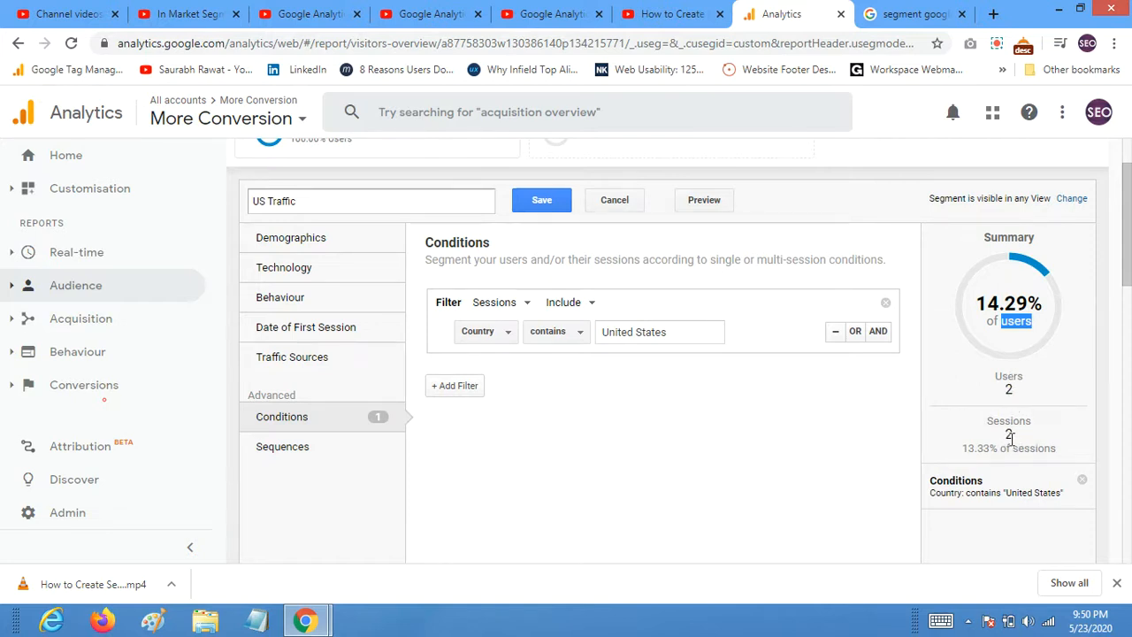
scroll(1006, 430, up, 1)
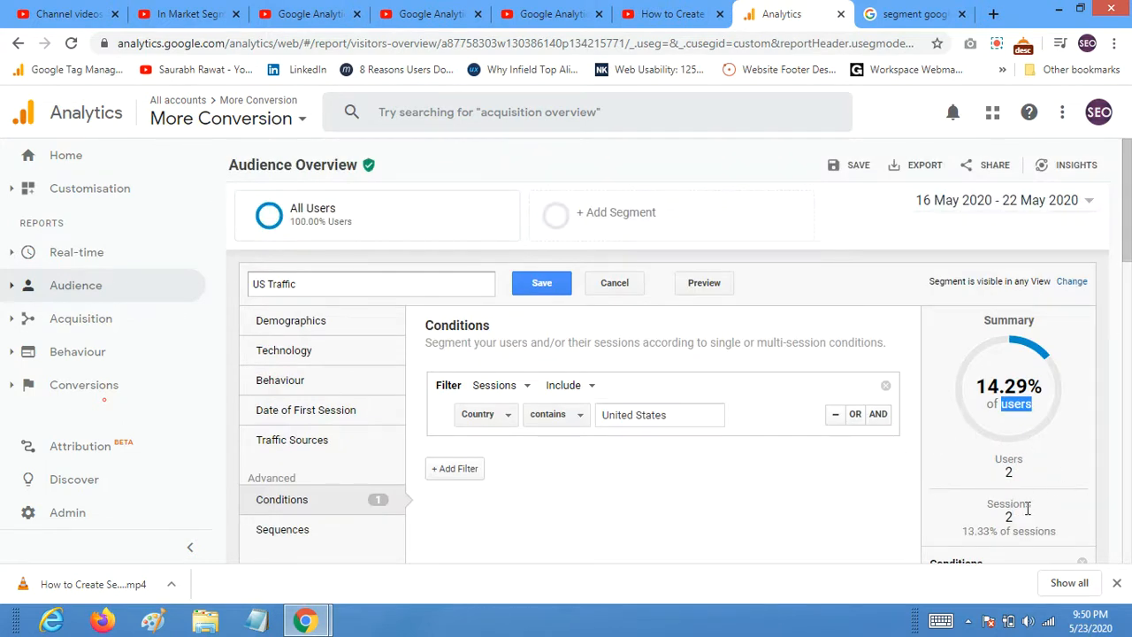
scroll(1018, 477, down, 1)
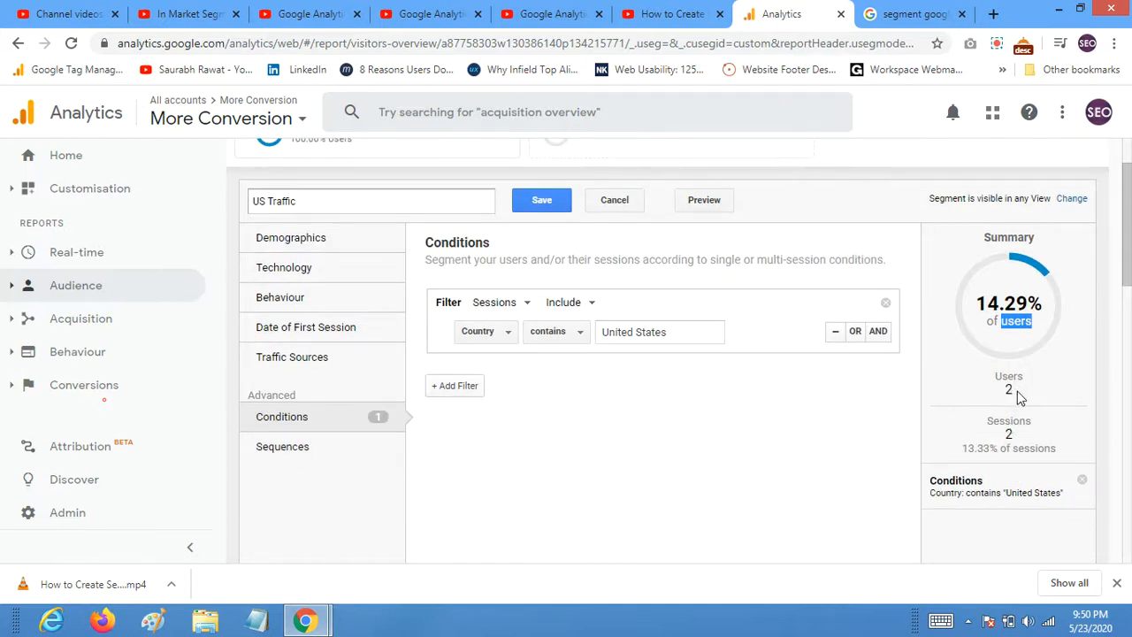
scroll(1017, 391, up, 1)
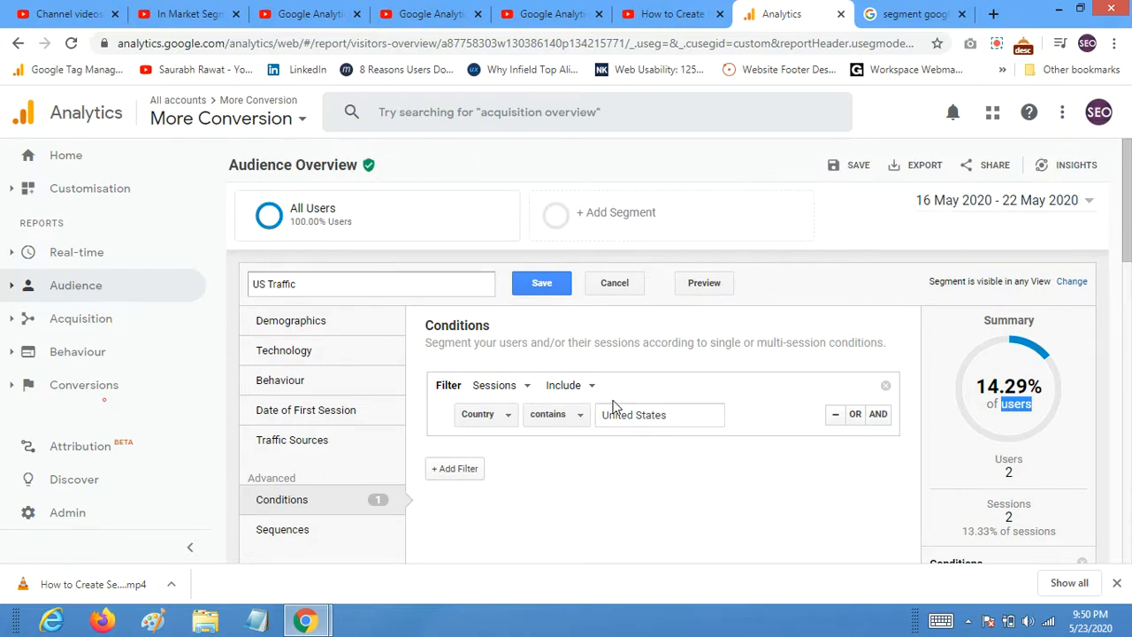
scroll(614, 399, down, 2)
scroll(670, 447, up, 2)
Step: Rename the segment as US and India Traffic
click(267, 284)
text(and )
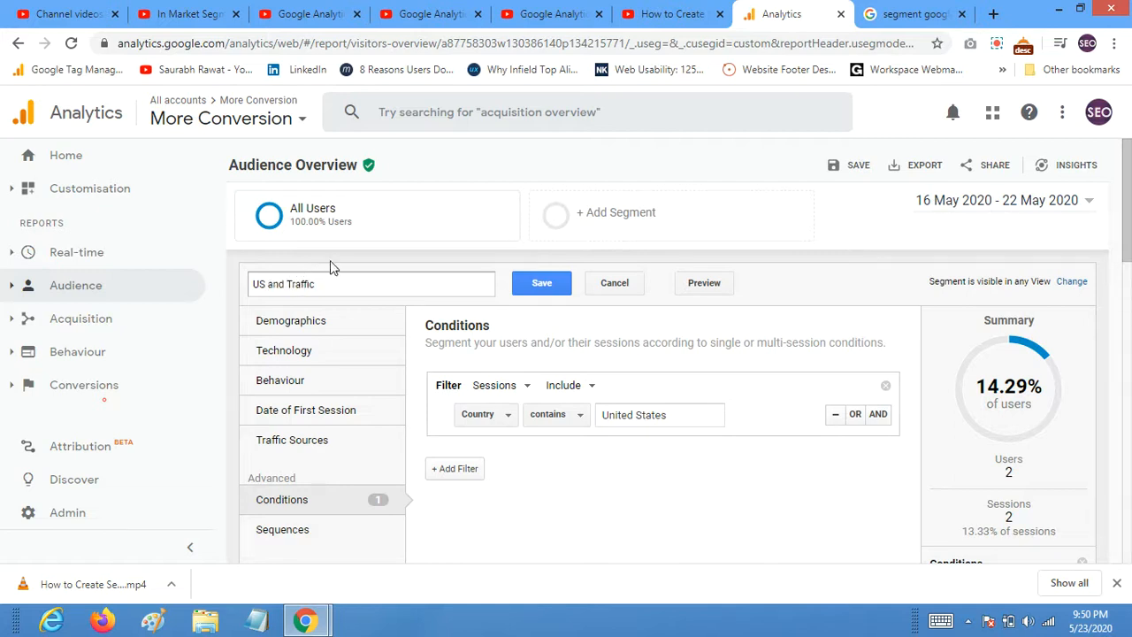
text(Indi)
key(BackSpace)
text(a)
triple_click(315, 289)
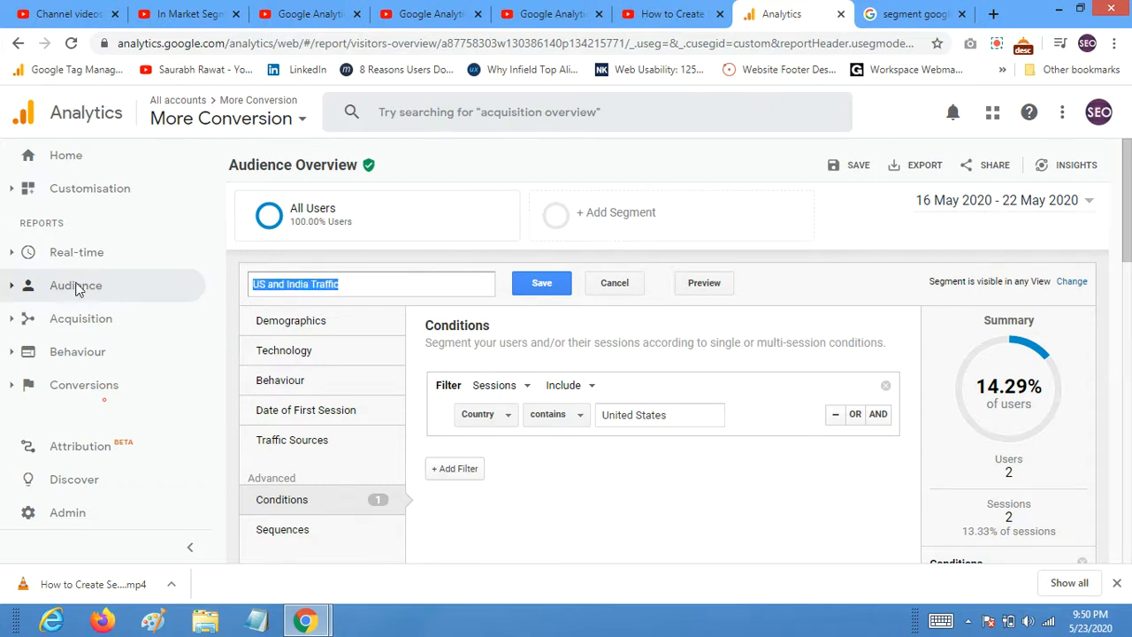
Step: Change the Country condition to matches regex with the value United States|India
click(576, 423)
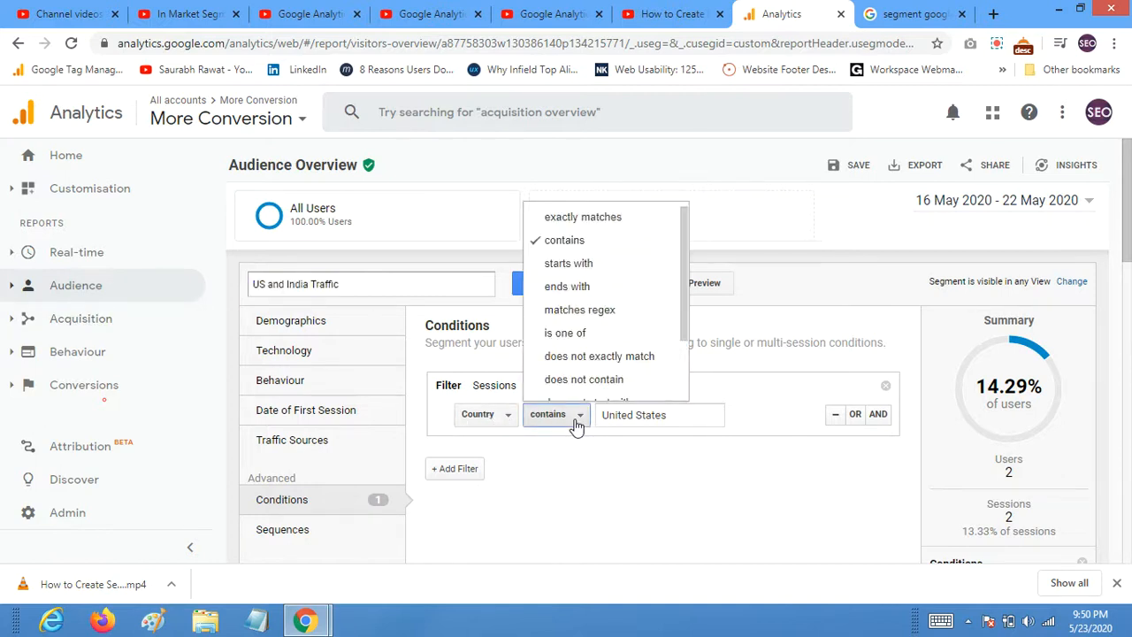
click(588, 311)
click(703, 414)
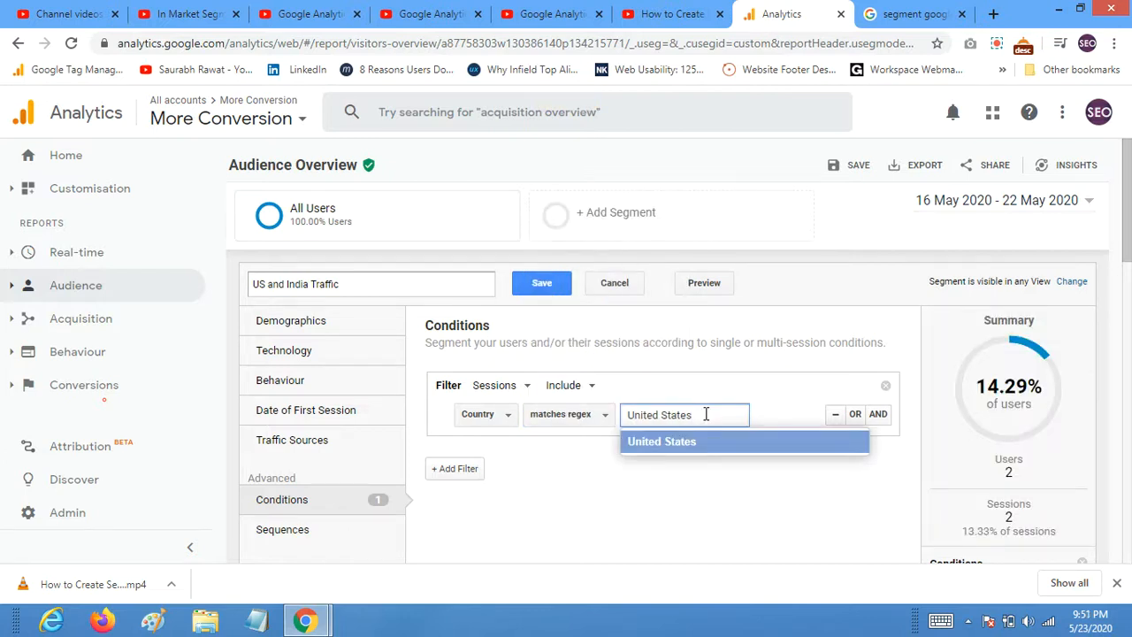
text(|India)
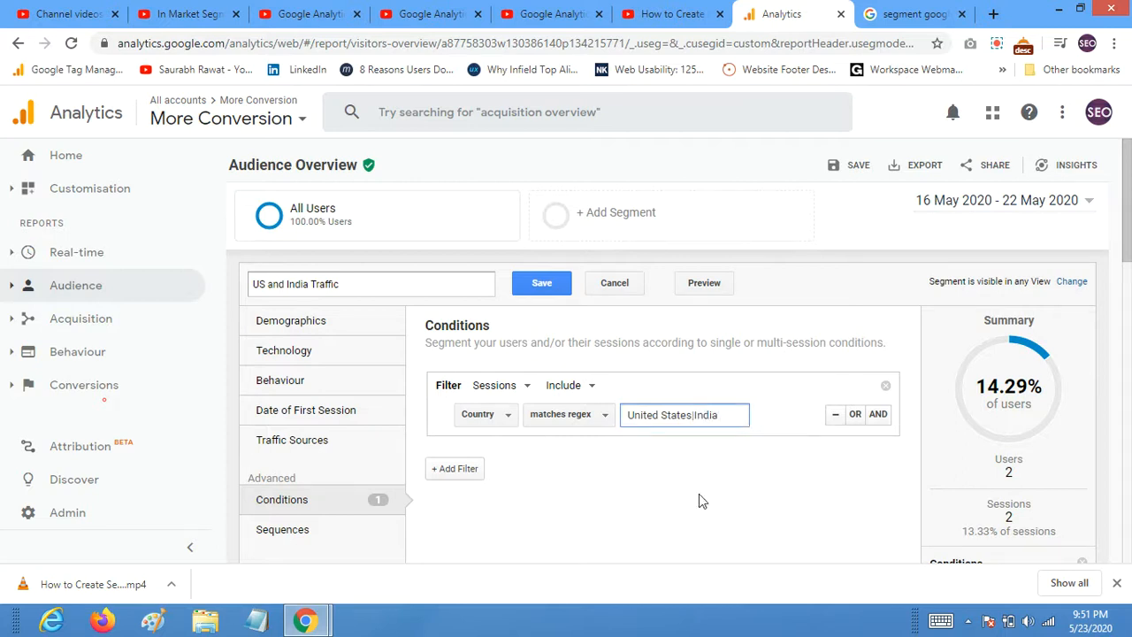
click(698, 502)
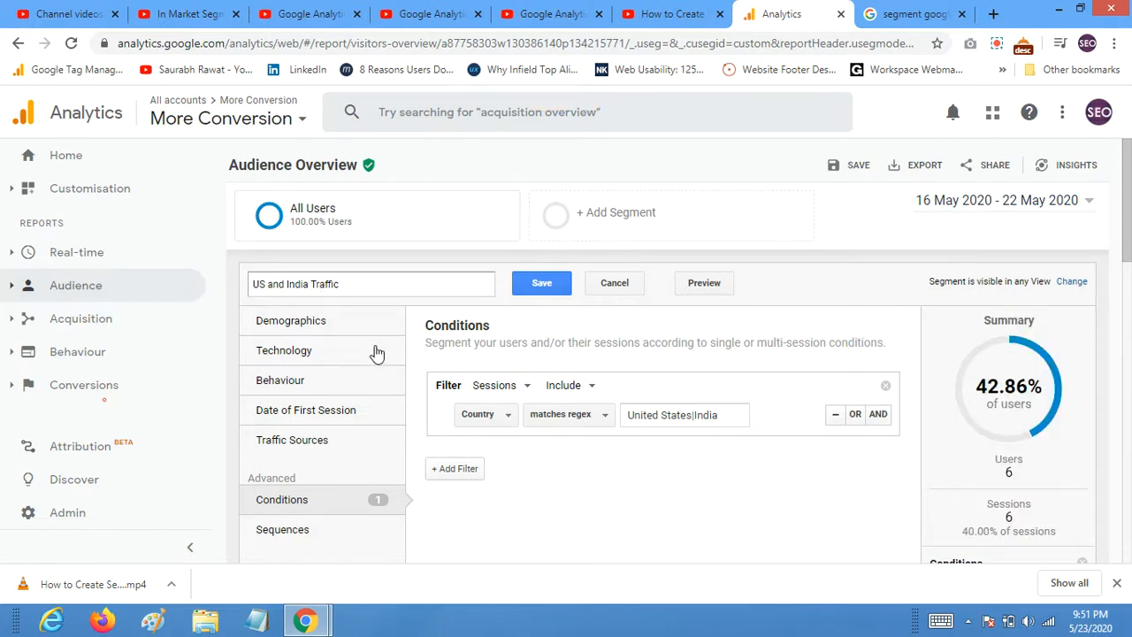
Step: Save the US and India Traffic segment and look over its figures in the Audience Overview report
scroll(720, 450, down, 1)
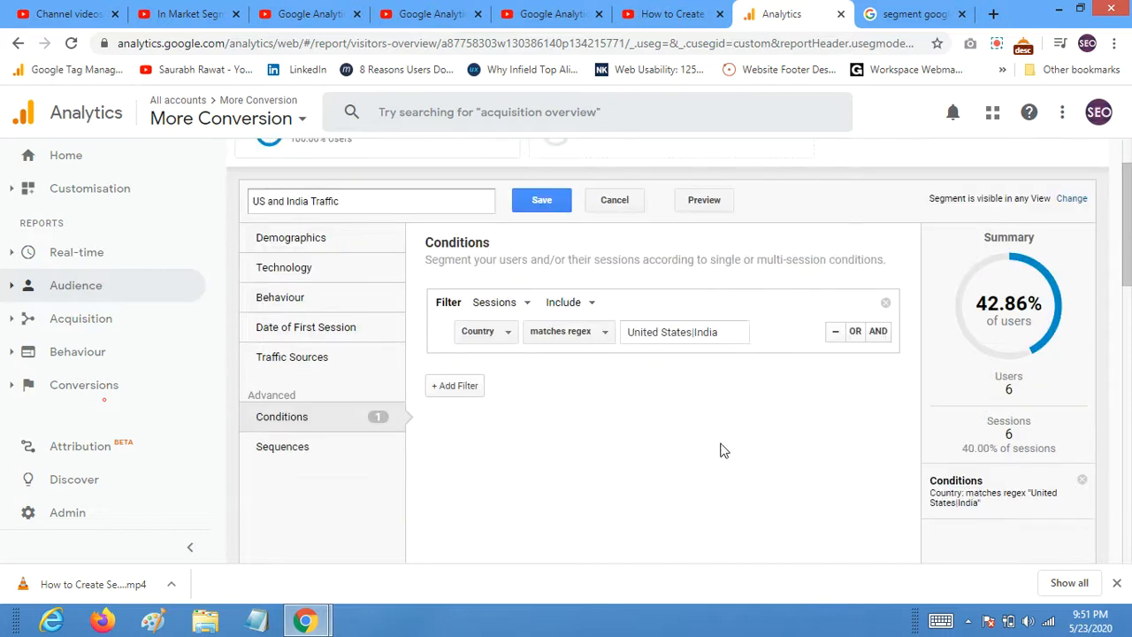
scroll(682, 434, up, 1)
click(543, 283)
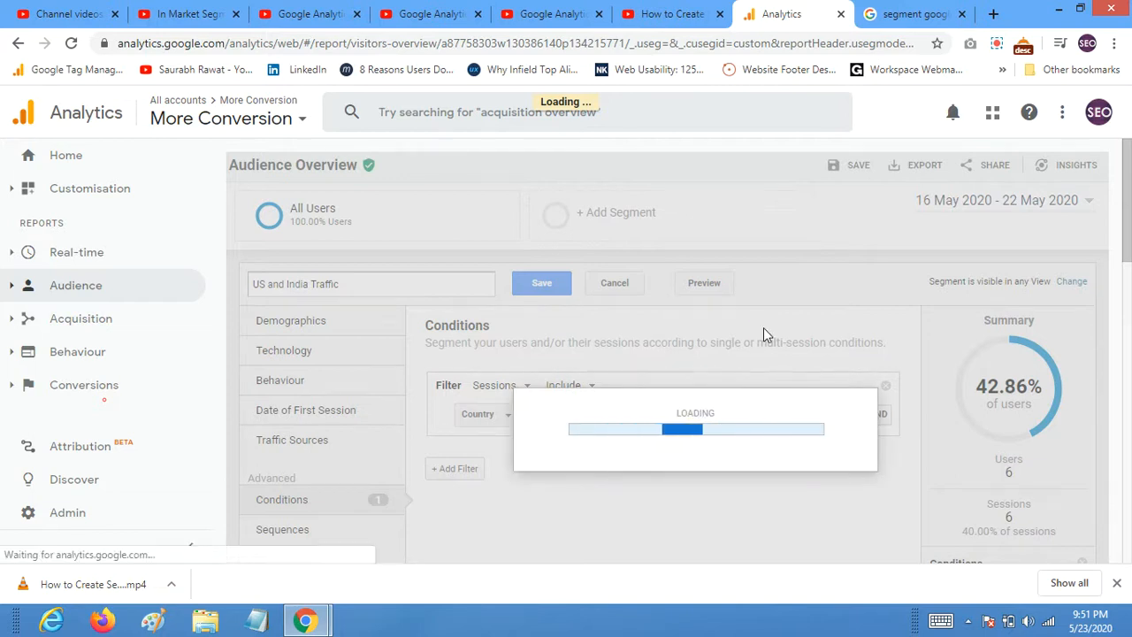
scroll(617, 398, down, 3)
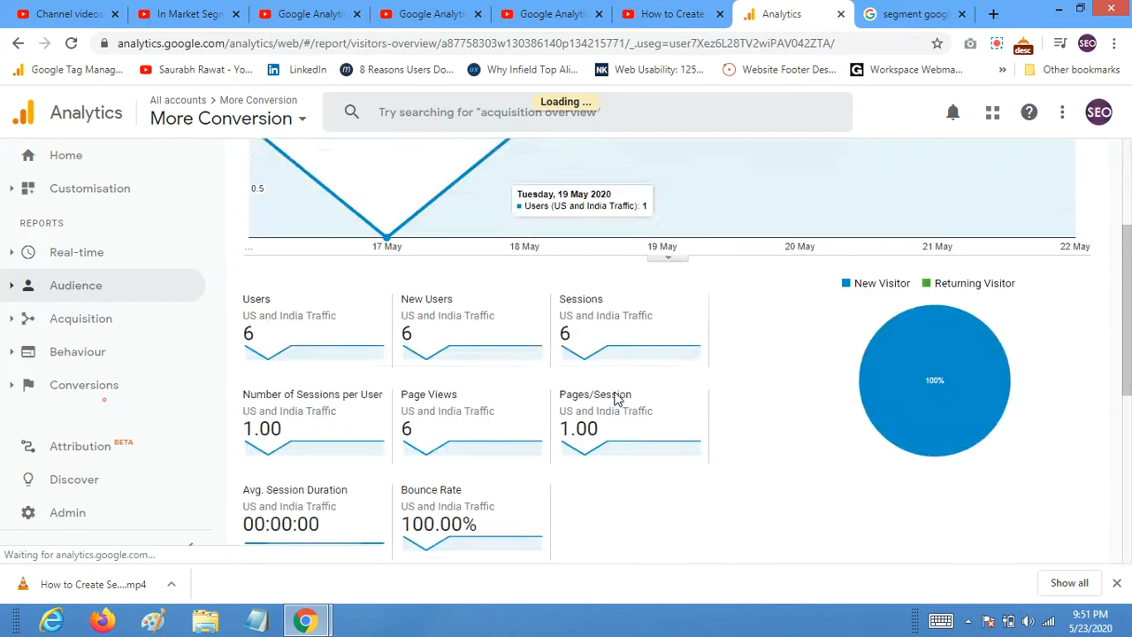
scroll(617, 398, up, 3)
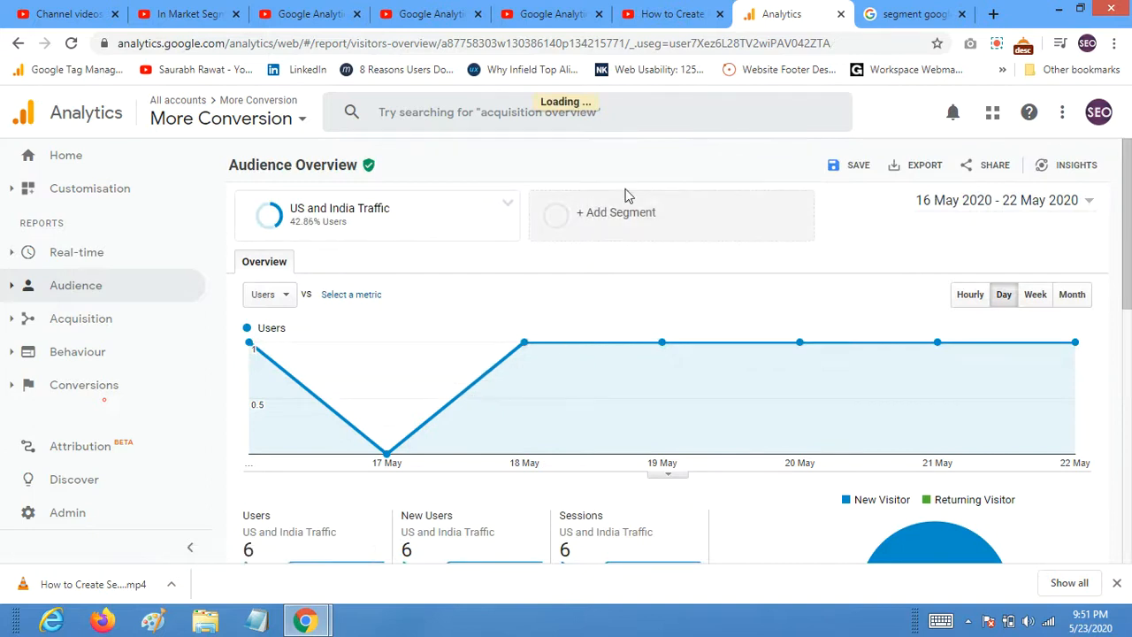
Step: Apply the All Users segment alongside US and India Traffic and compare the two in the report
click(619, 216)
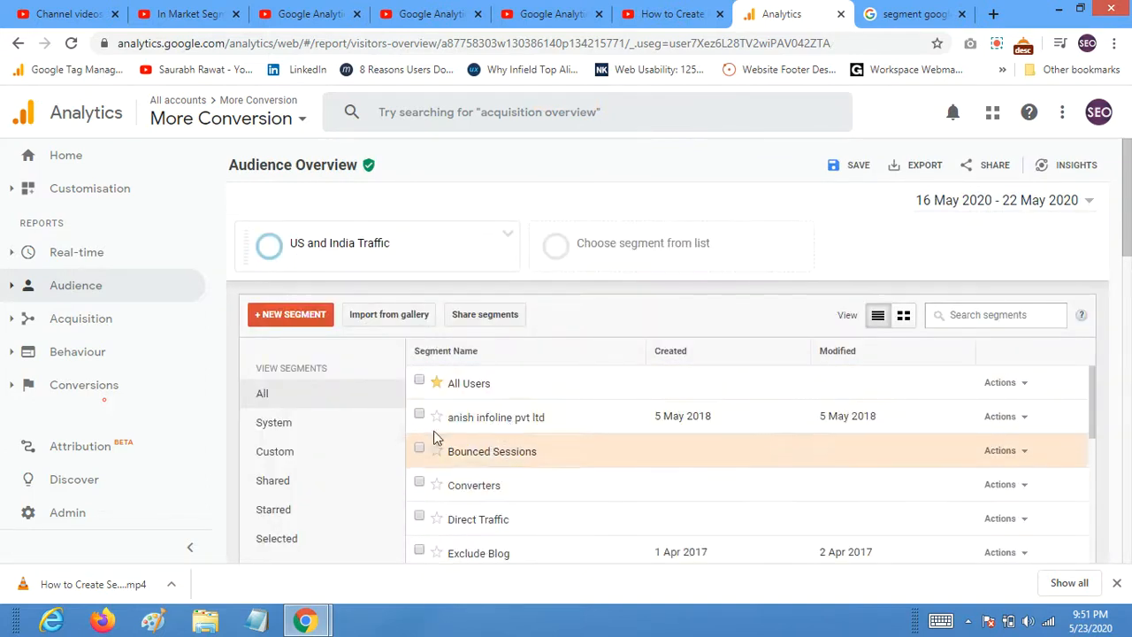
click(478, 384)
scroll(310, 394, down, 3)
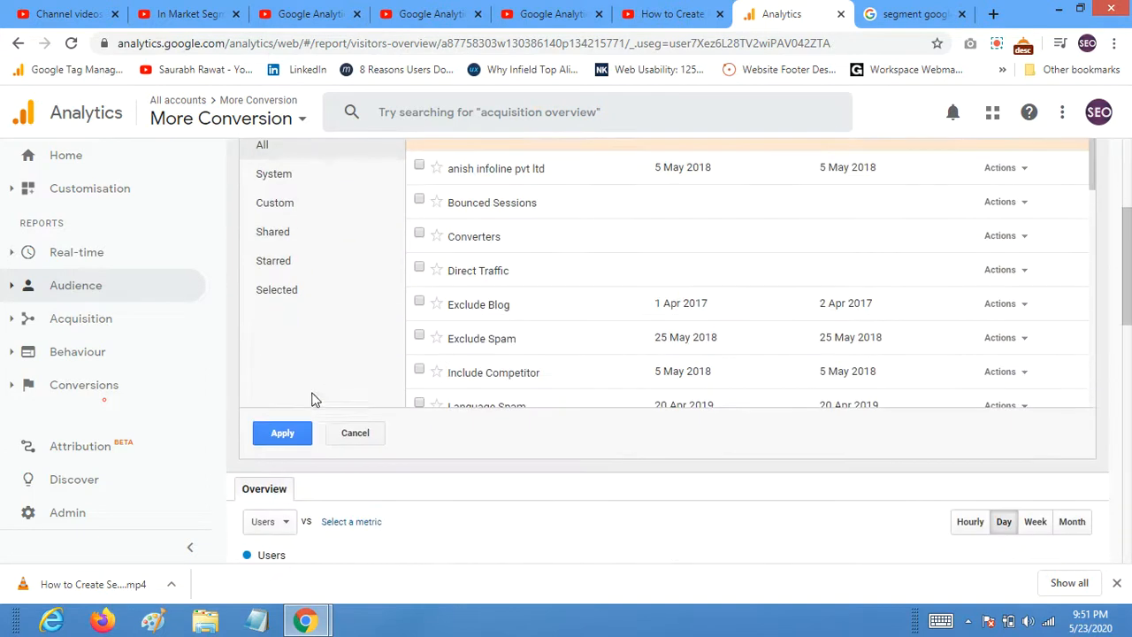
click(284, 433)
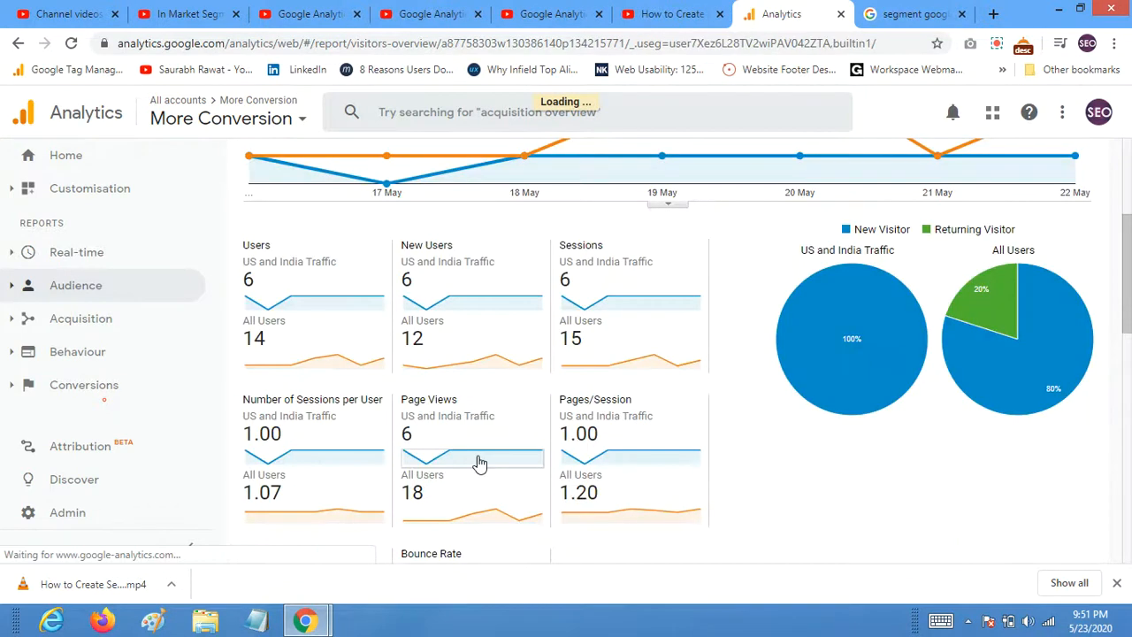
scroll(477, 463, up, 1)
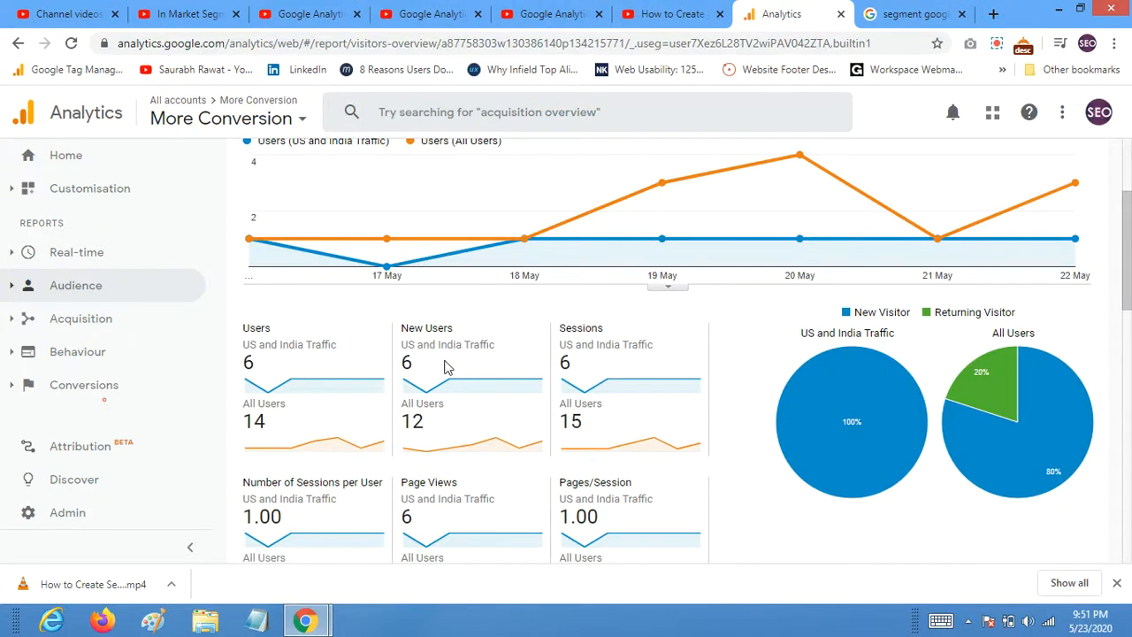
scroll(502, 363, up, 1)
scroll(502, 362, up, 1)
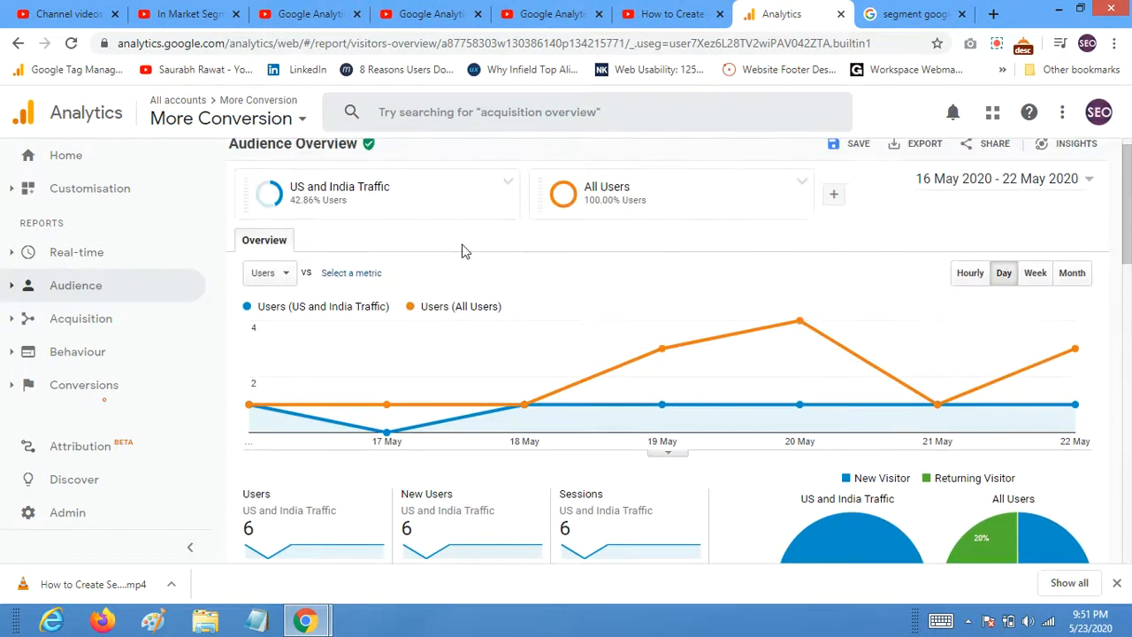
Step: Open the US and India Traffic segment for editing and change its condition's dimension from Country to City
click(508, 182)
click(541, 204)
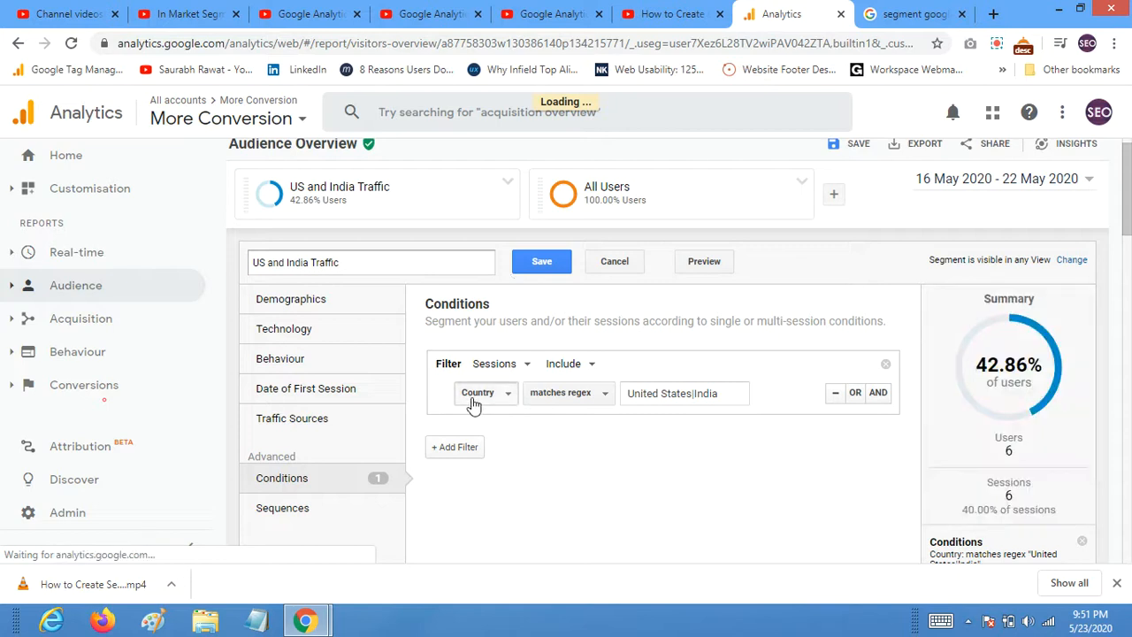
click(477, 393)
text(city)
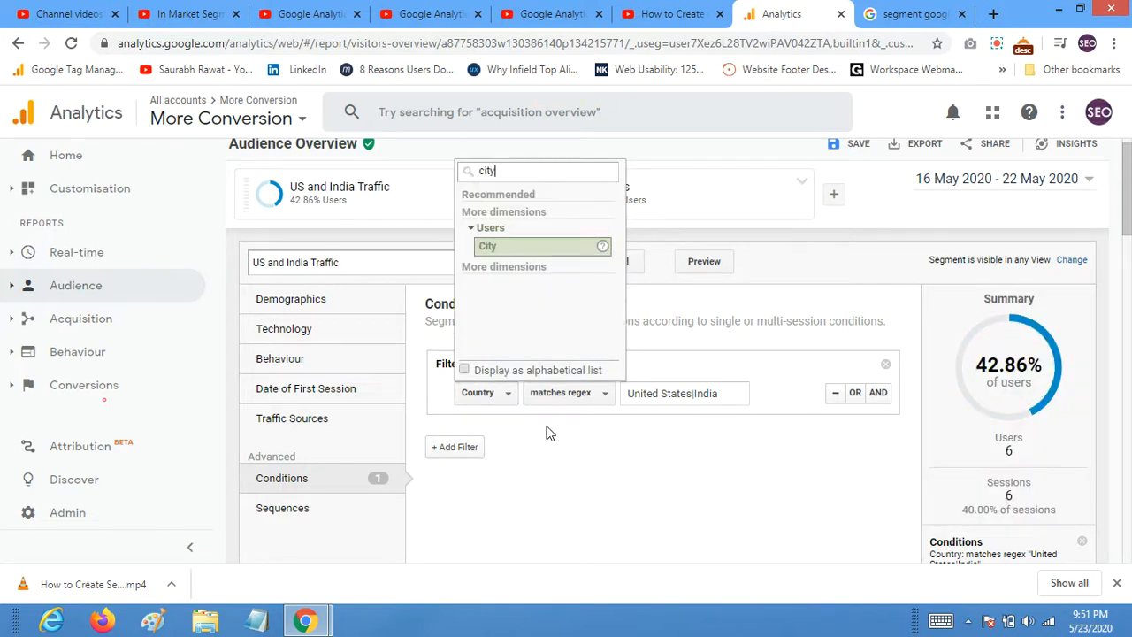
click(508, 248)
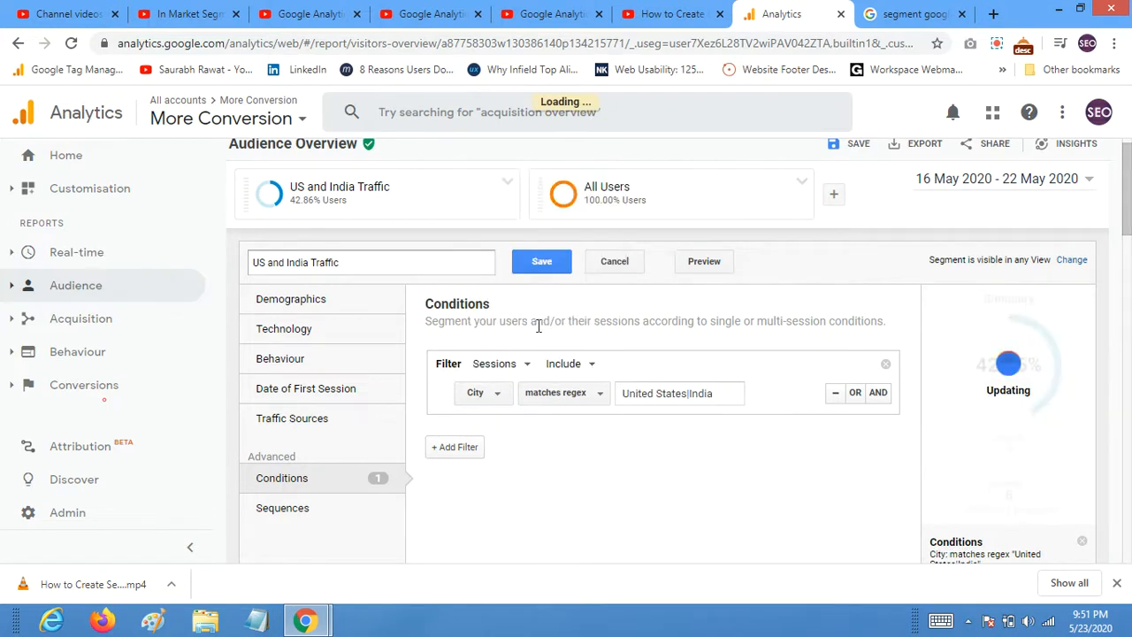
Step: Change the City condition's match type to contains
drag(731, 394, 616, 394)
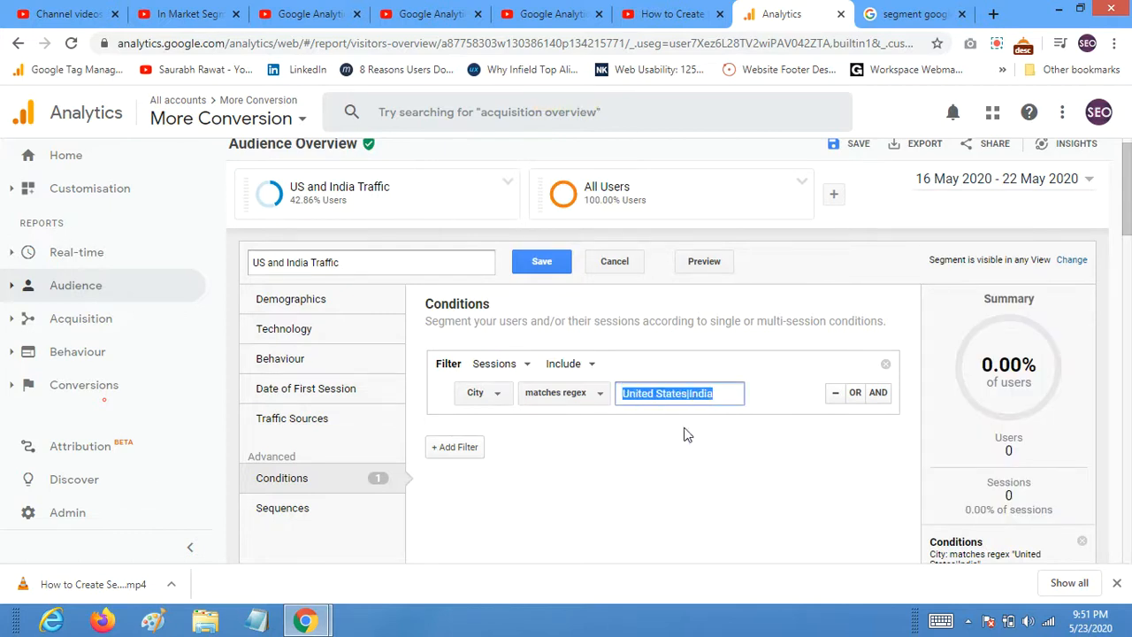
click(564, 396)
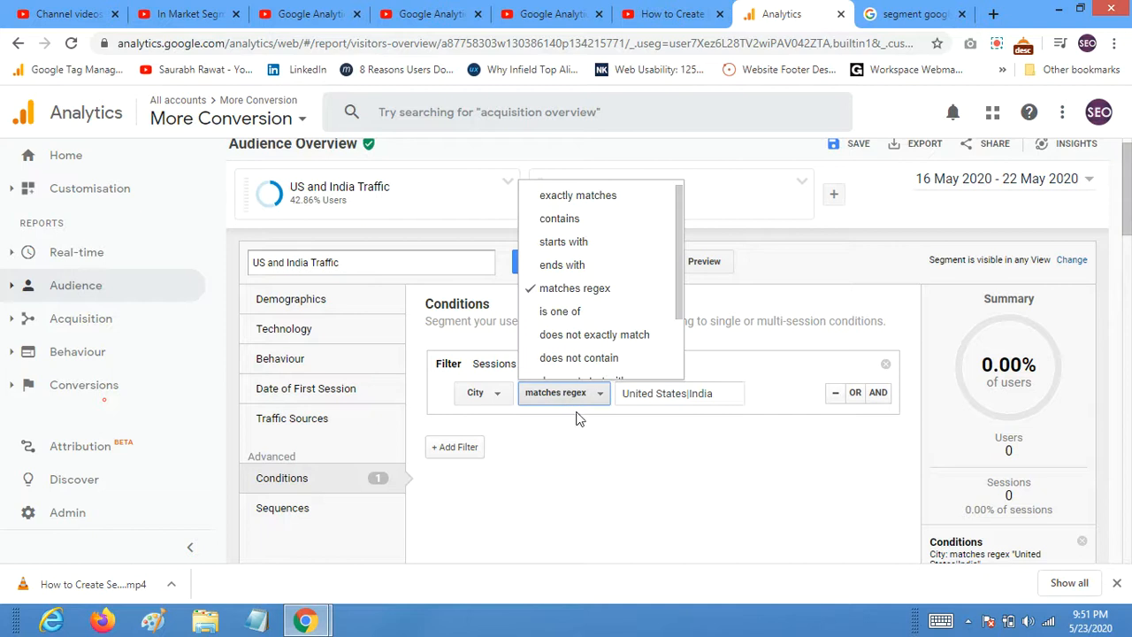
click(577, 229)
drag(712, 395, 487, 376)
Step: Switch the segment condition's dimension to Region
click(481, 394)
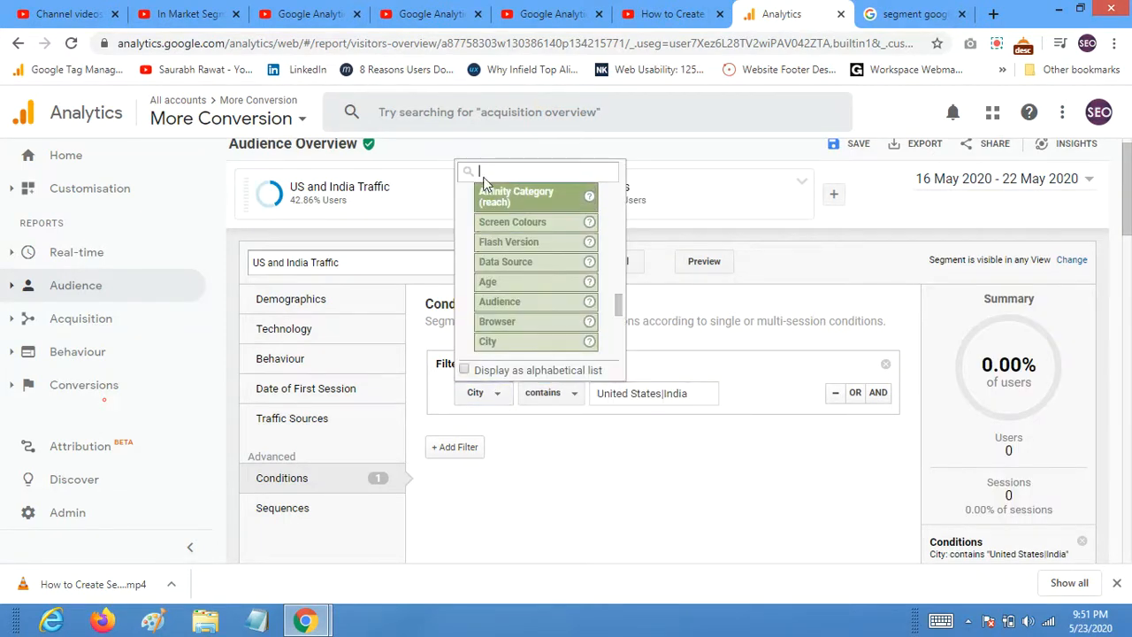
text(region)
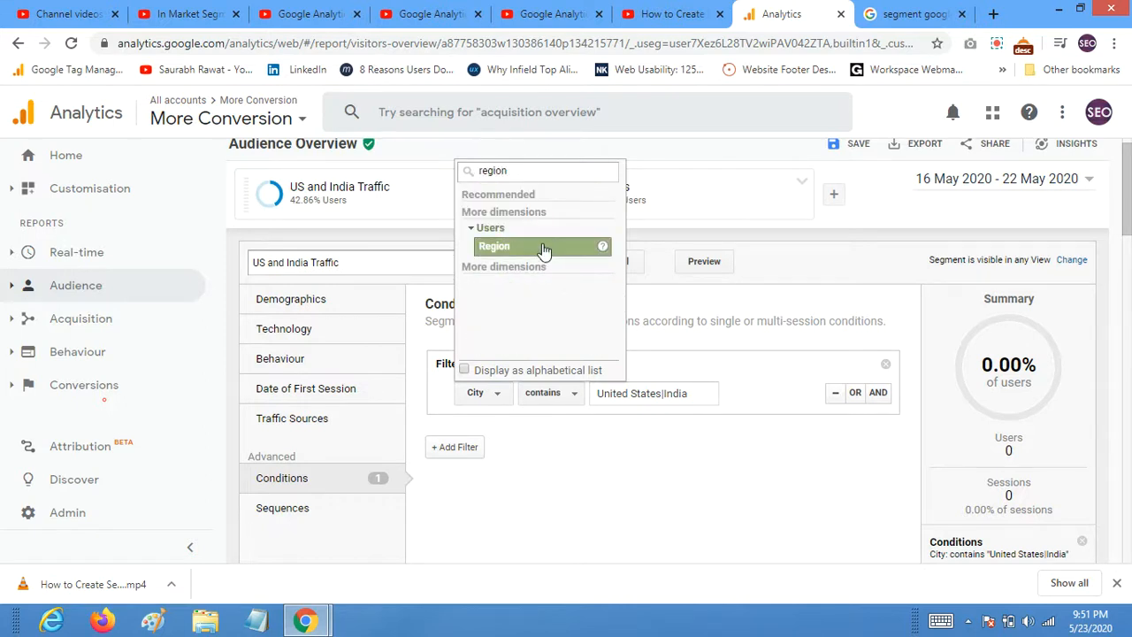
click(542, 248)
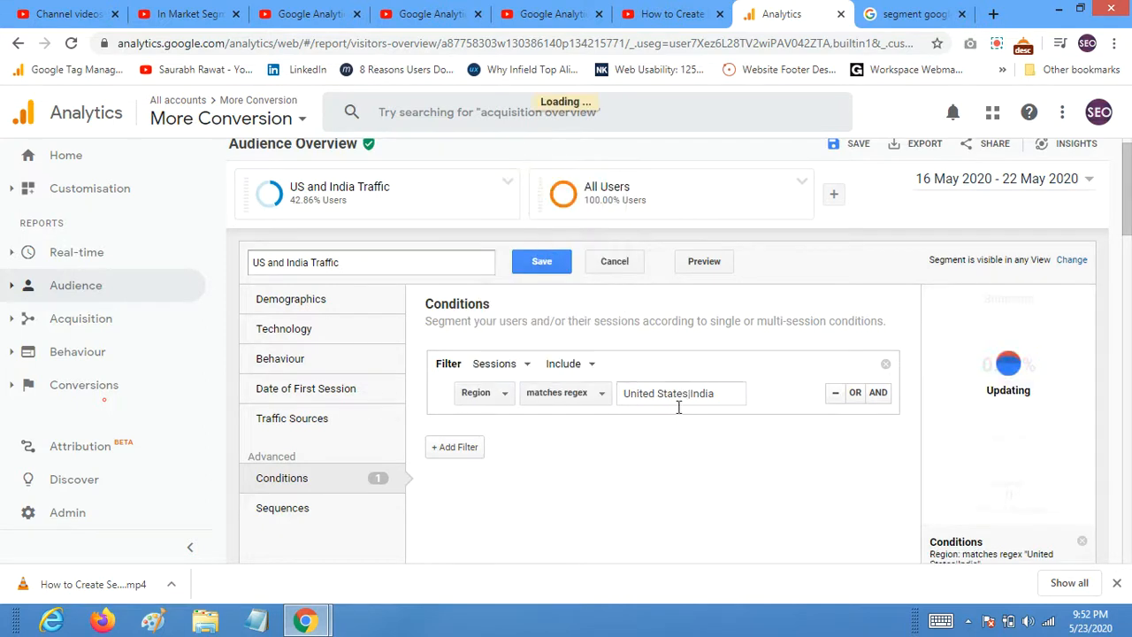
Step: Replace the Region dimension in the segment condition with Continent
click(488, 394)
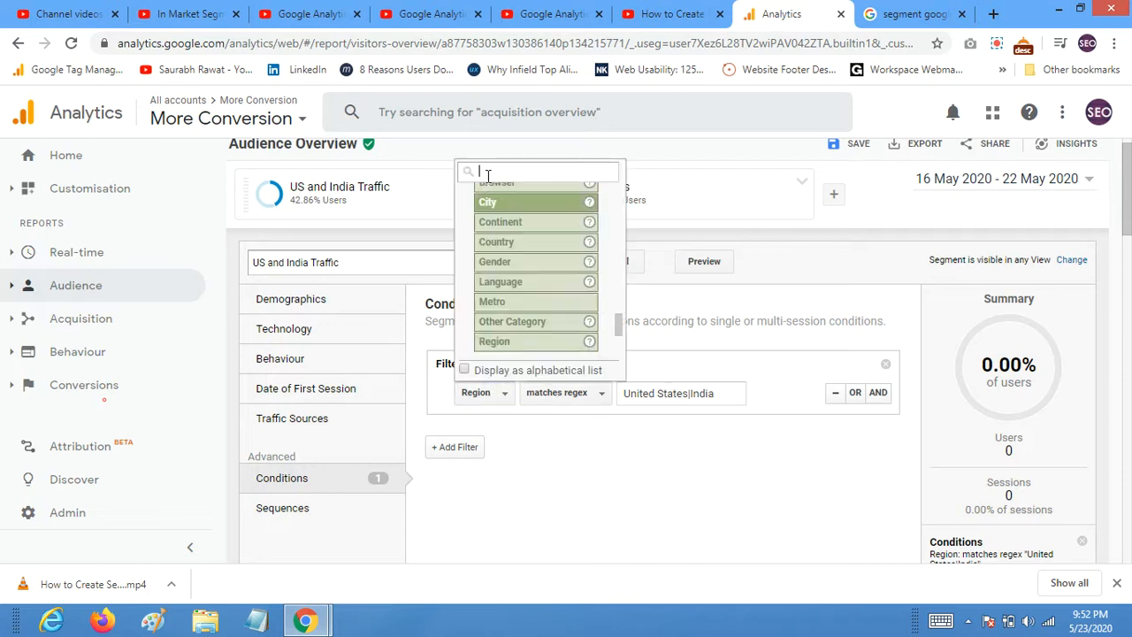
text(co)
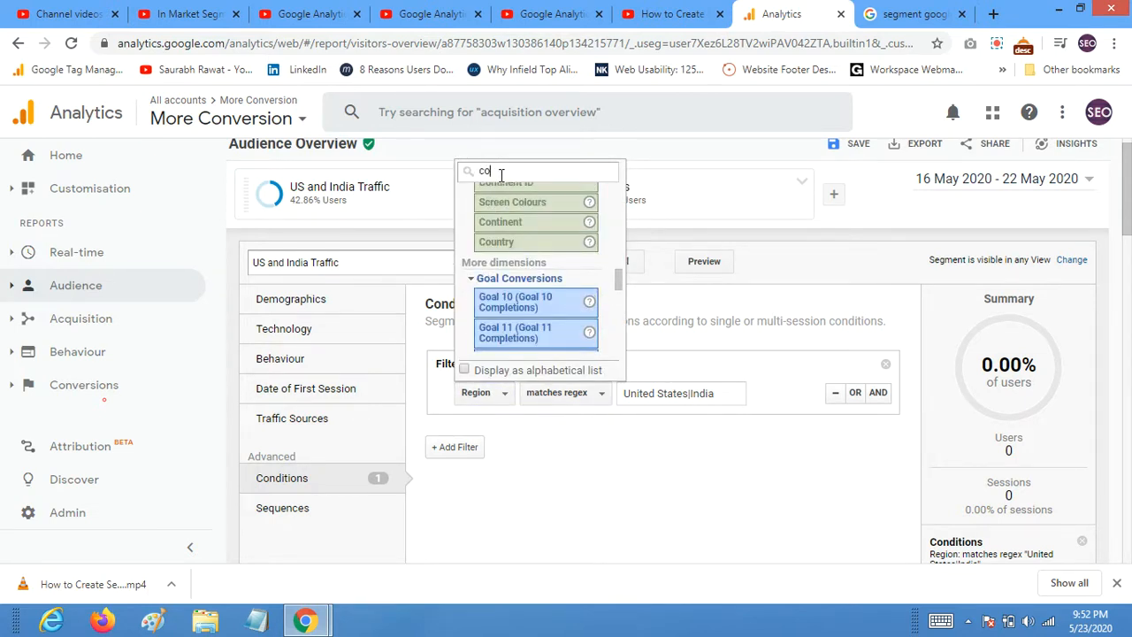
text(n)
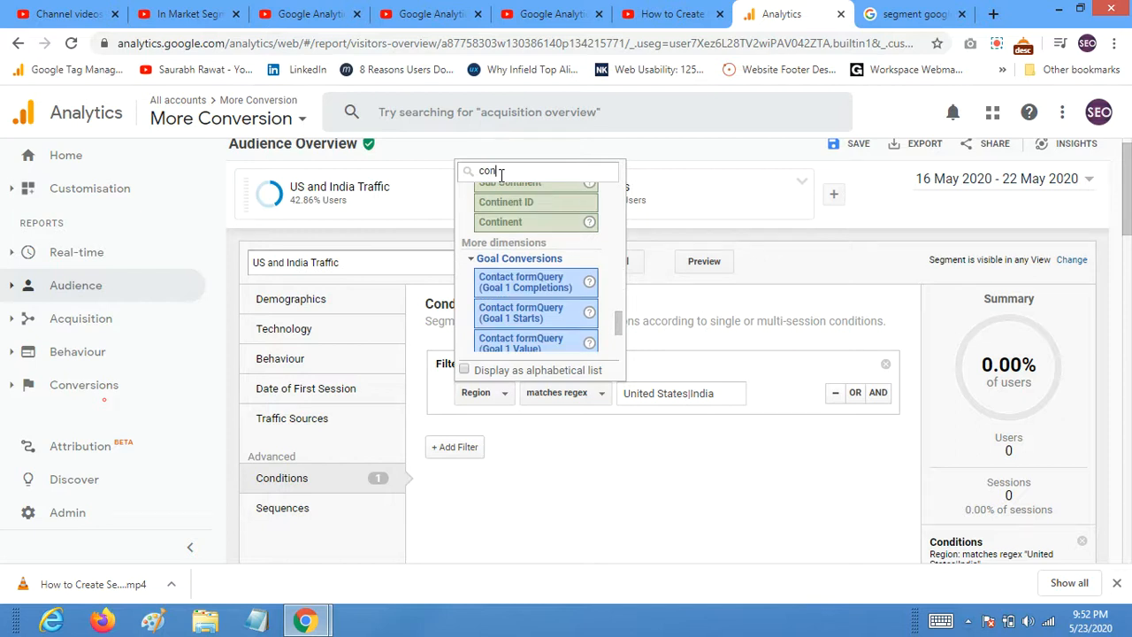
text(ti)
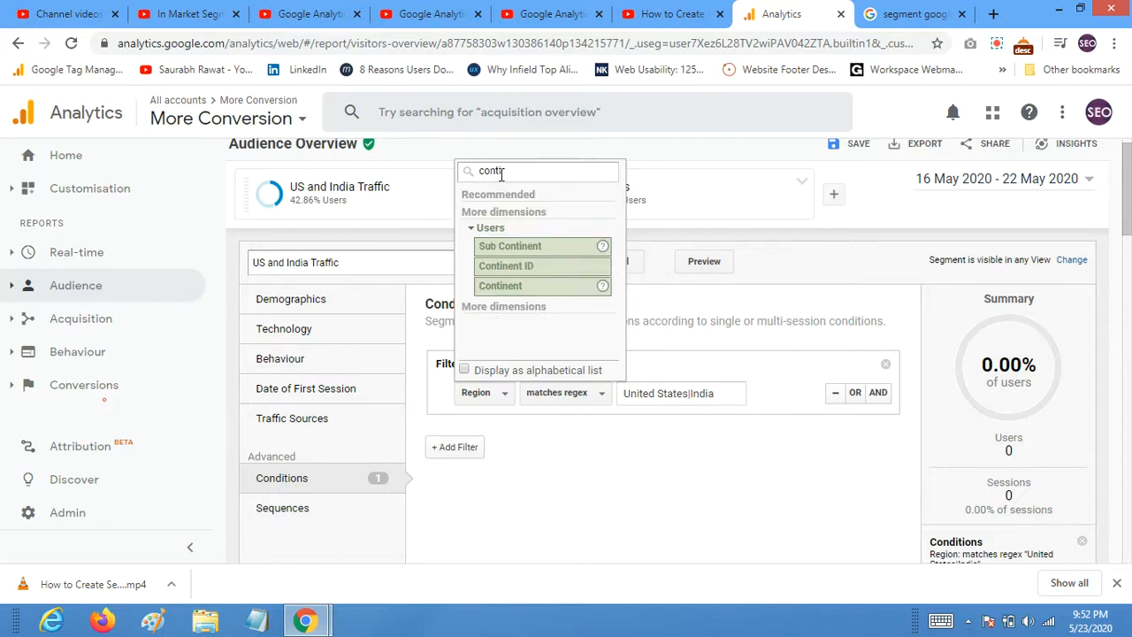
click(536, 286)
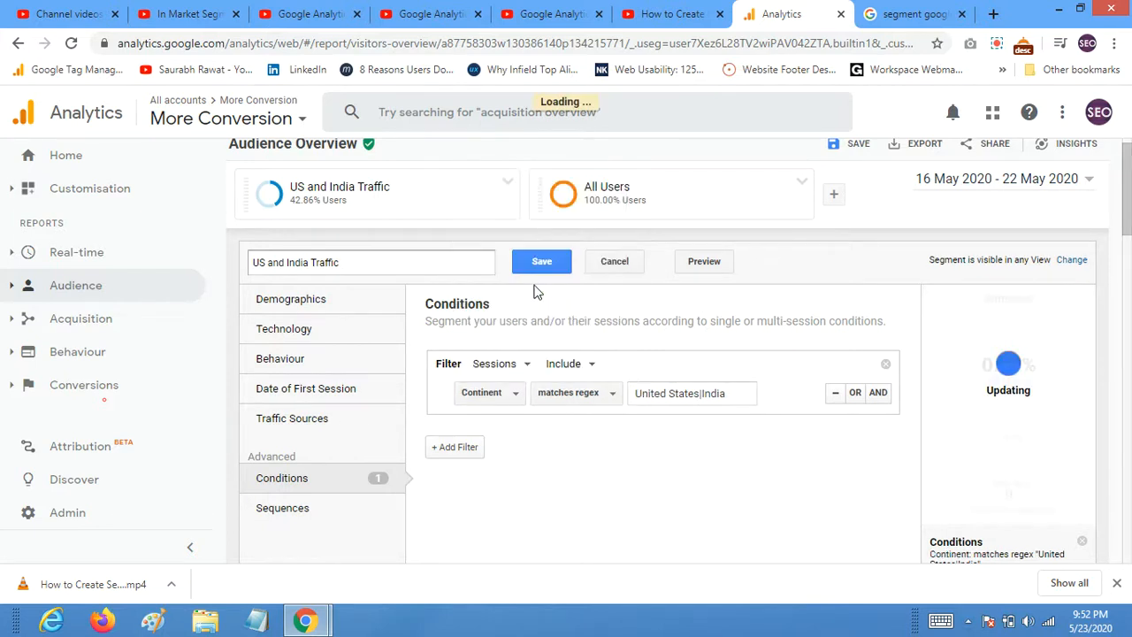
Step: Clear the Continent condition's value to view the suggested continents, and discard the segment edits
triple_click(732, 399)
key(BackSpace)
click(599, 393)
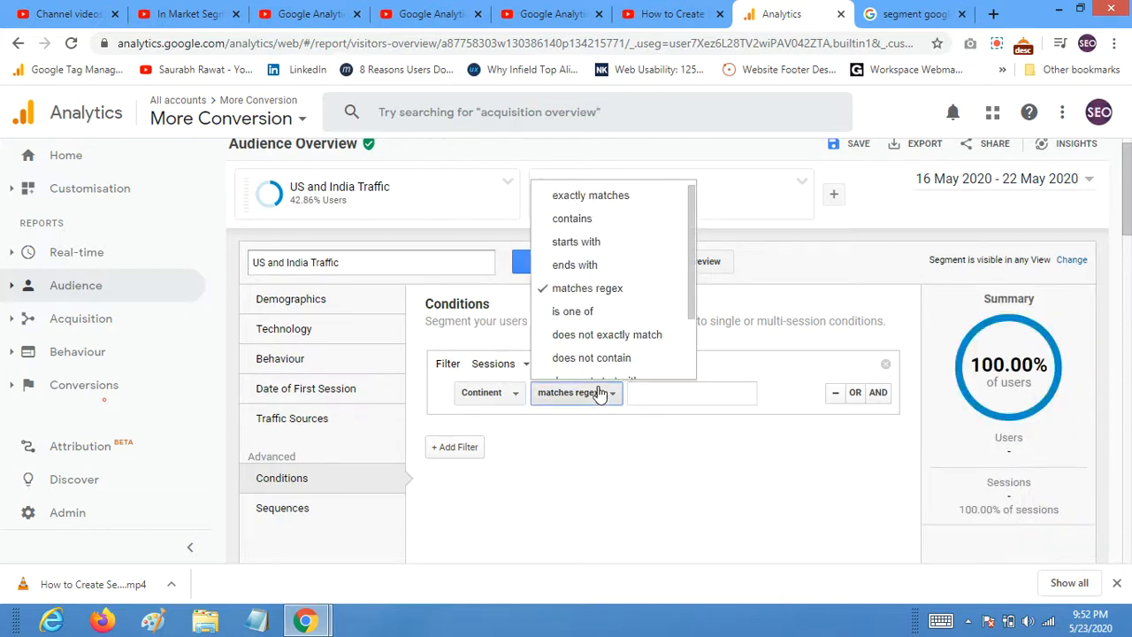
click(660, 391)
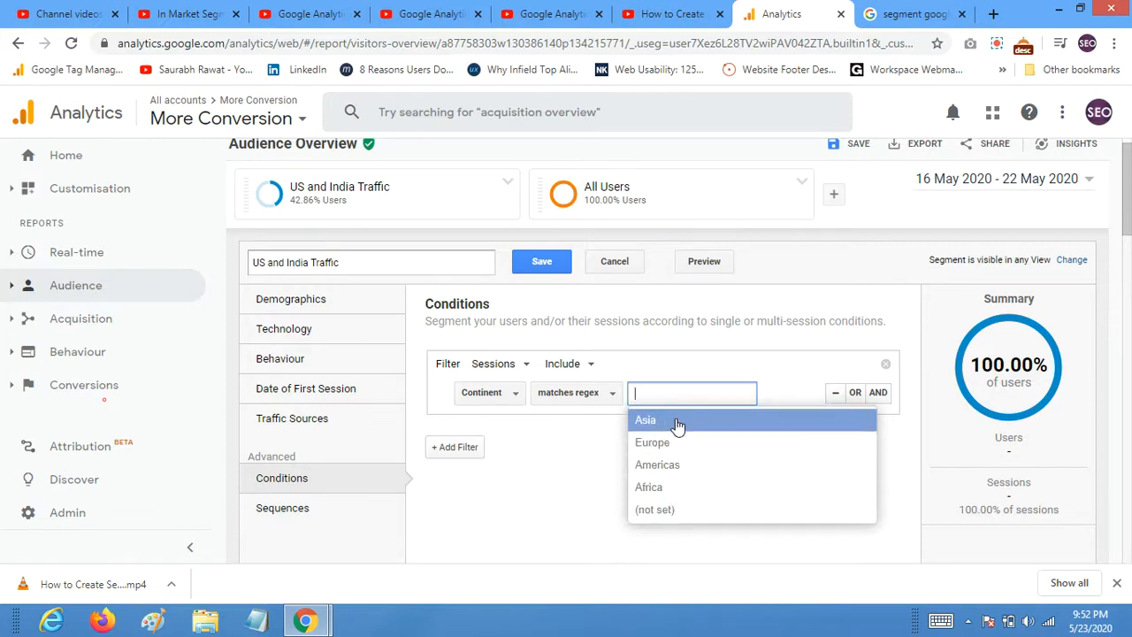
click(579, 465)
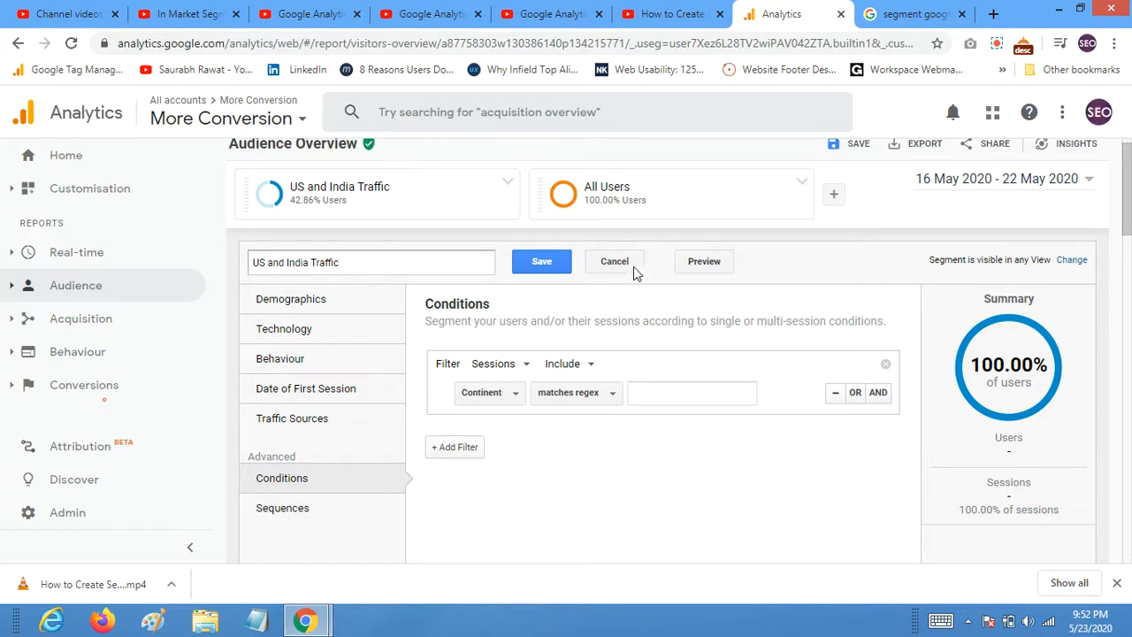
click(610, 270)
click(646, 169)
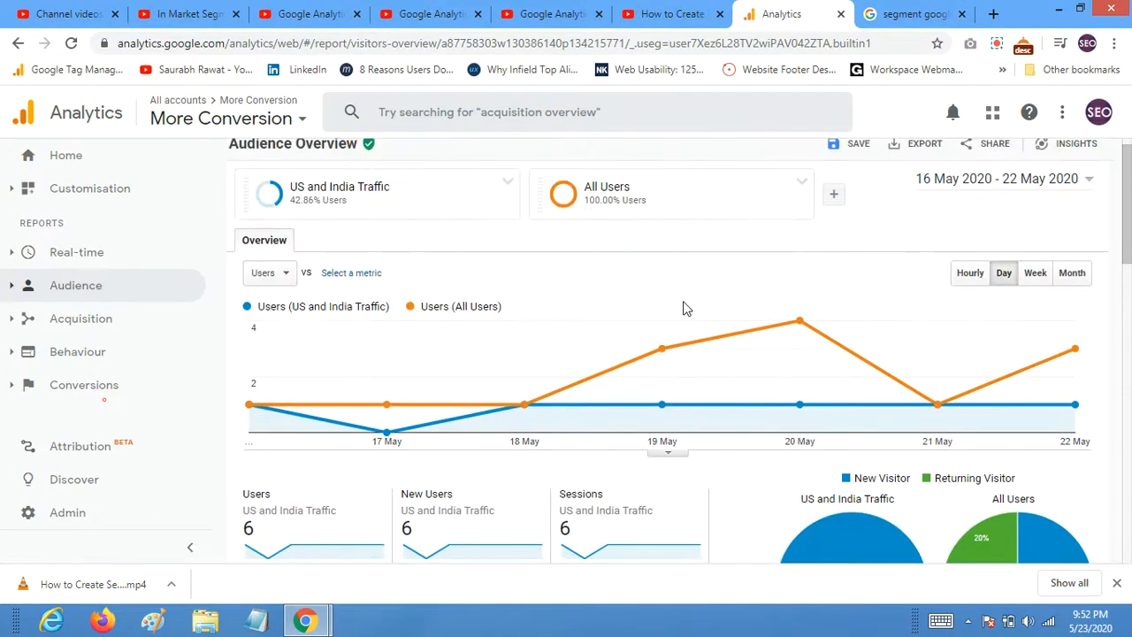
Step: Browse the segment list, narrow it to the selected segments and view the actions available for US and India Traffic
click(489, 195)
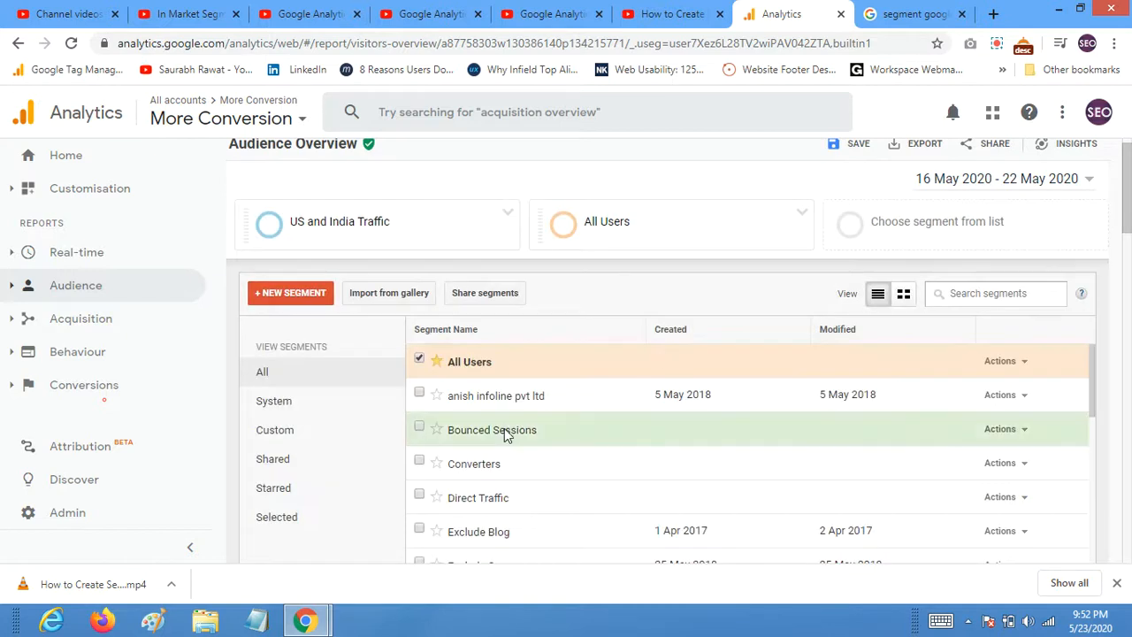
scroll(513, 435, down, 1)
scroll(523, 442, up, 1)
scroll(564, 425, down, 3)
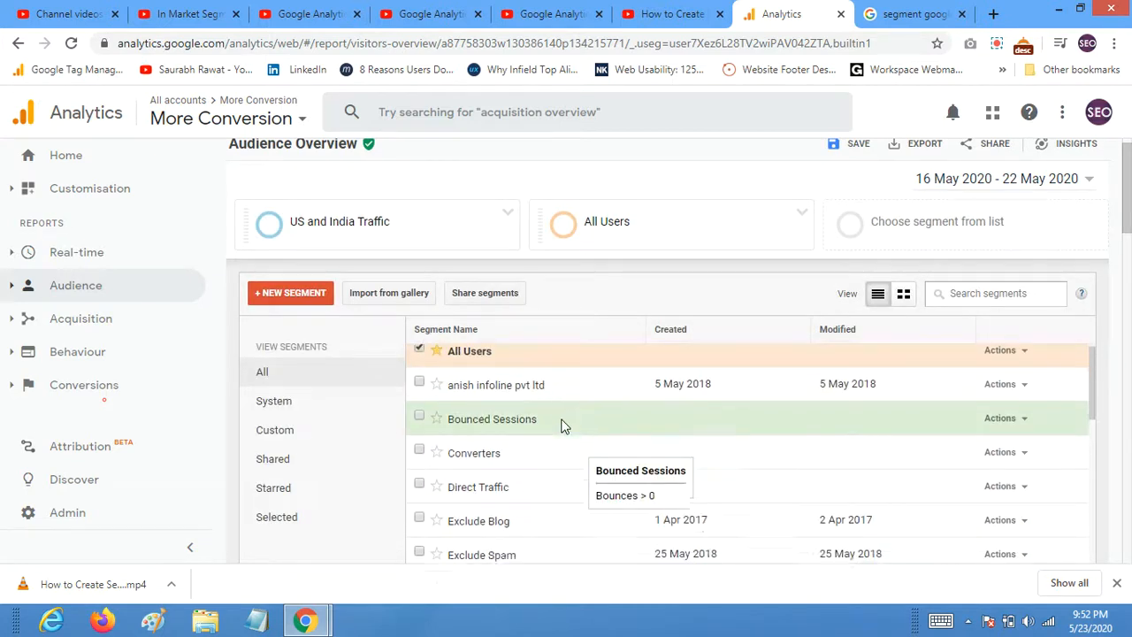
scroll(563, 425, down, 3)
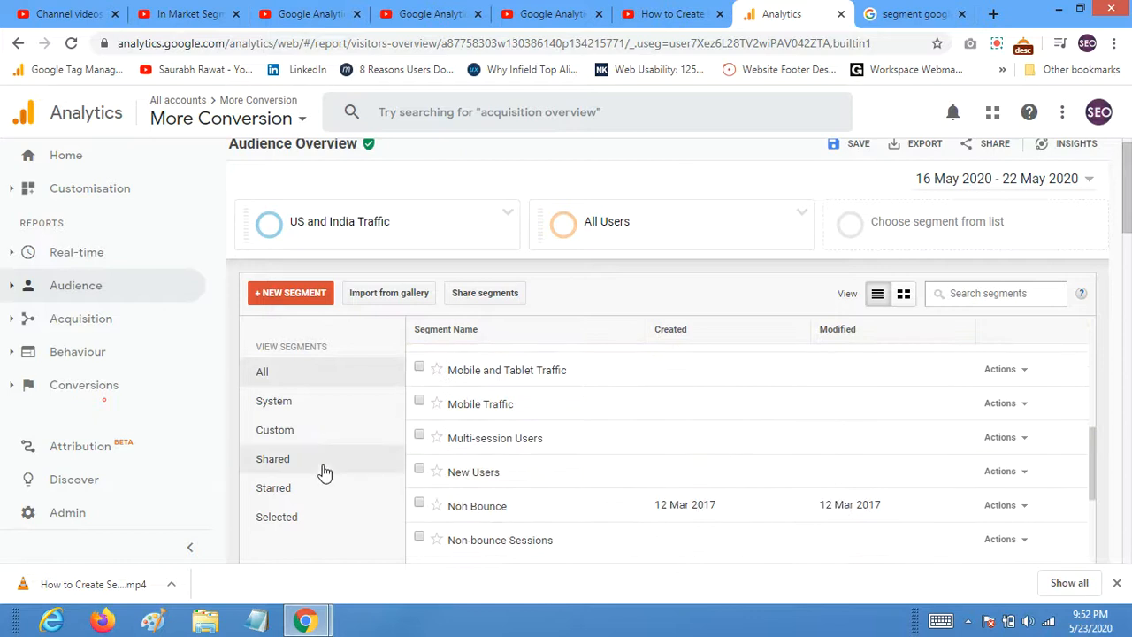
click(295, 523)
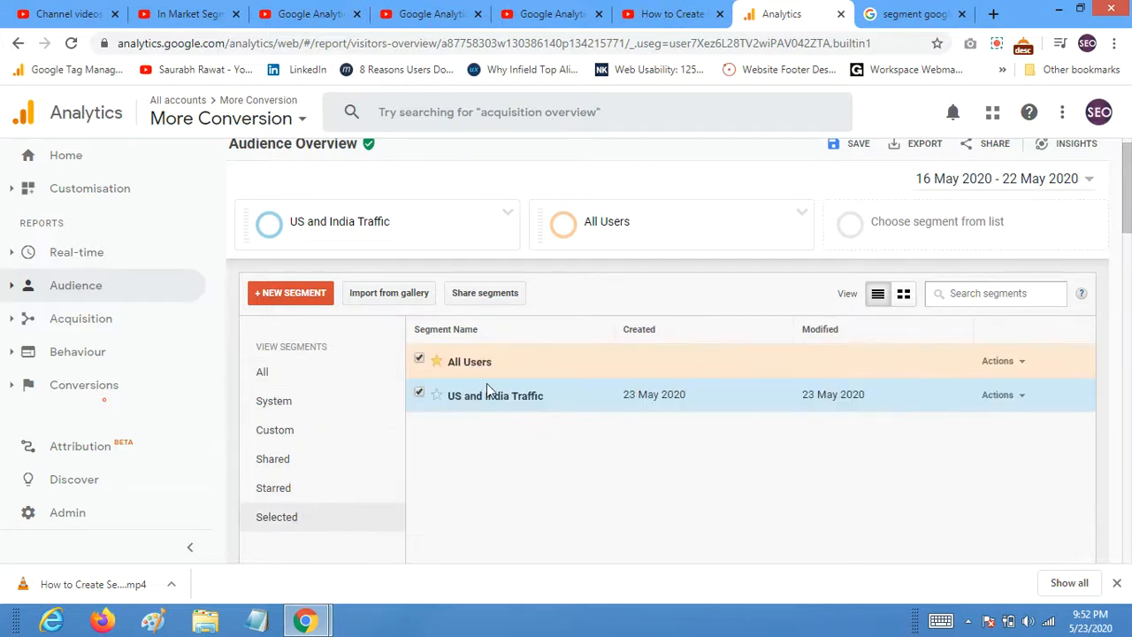
click(1003, 398)
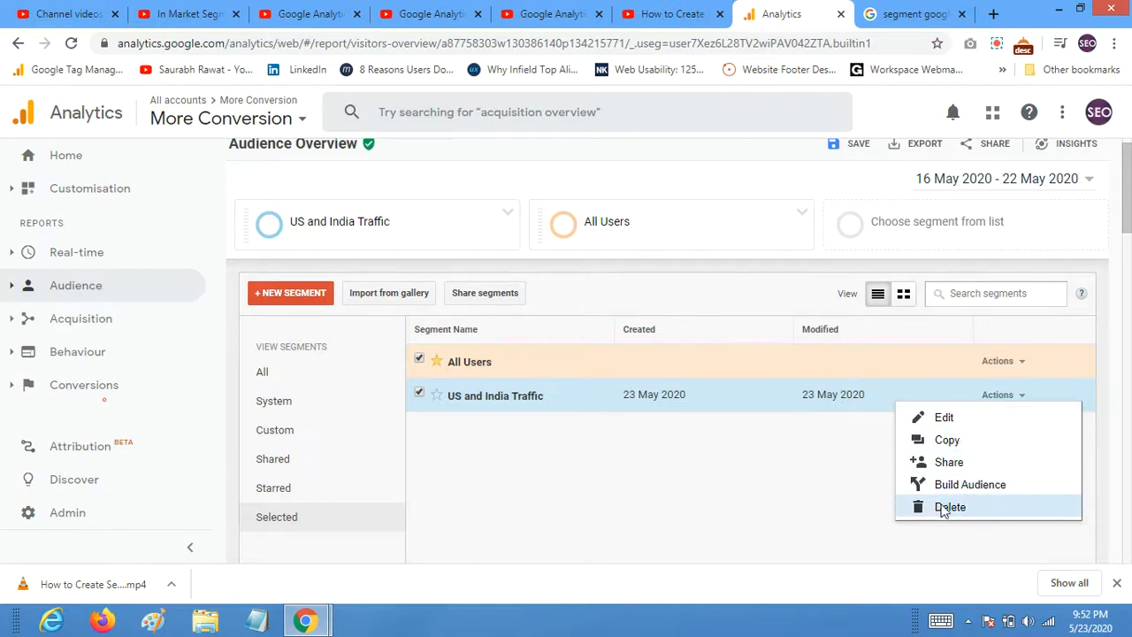
click(719, 173)
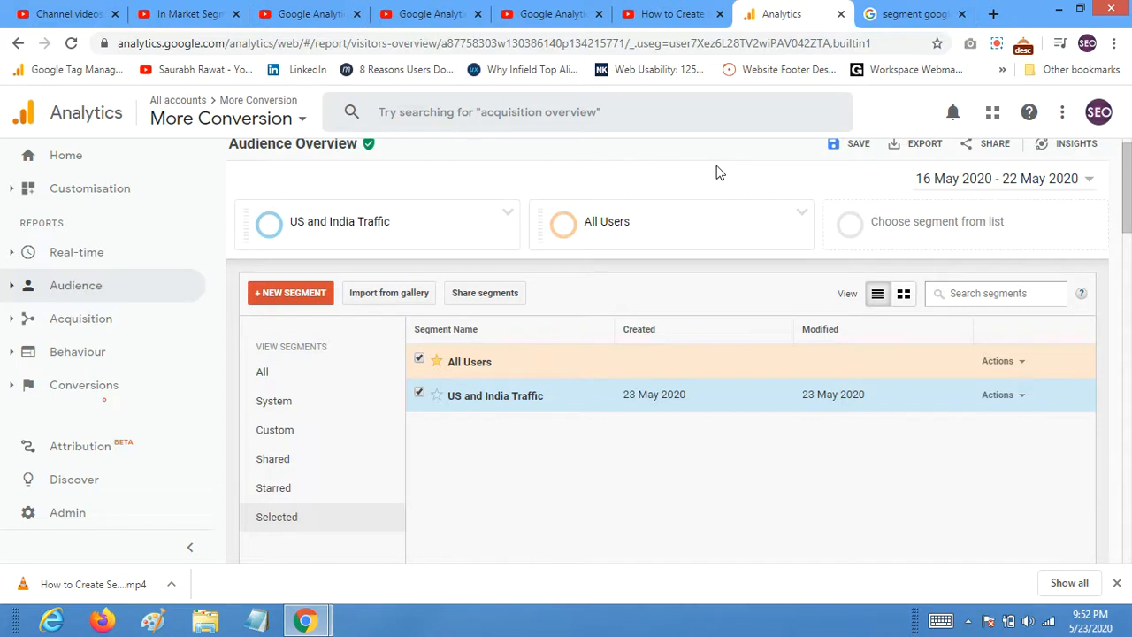